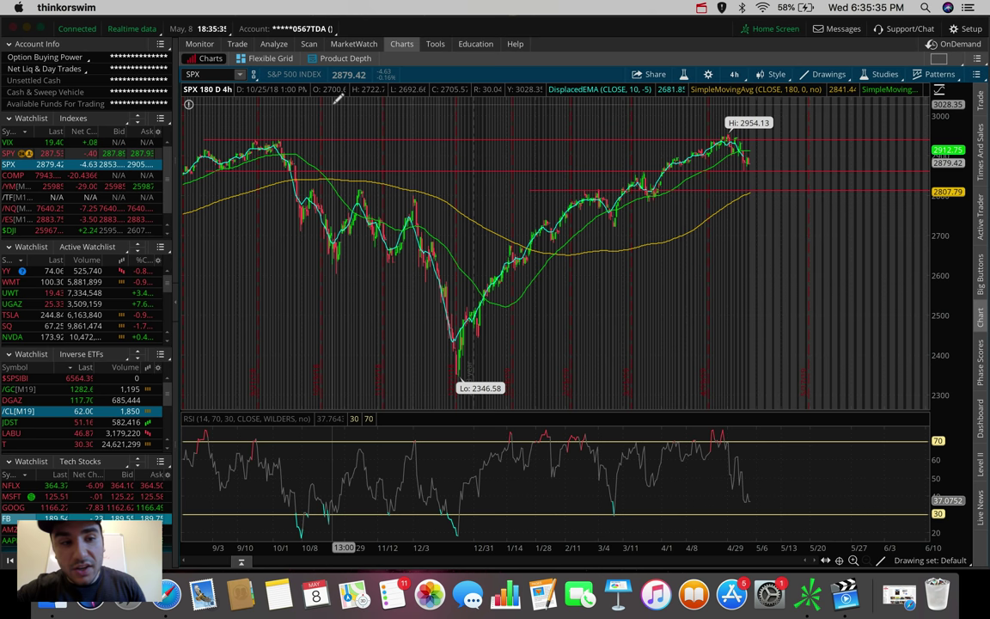
Step: View the $DJI chart, and show the /NQ futures chart on the 1 D : 1m timeframe
{"action": "left_click", "coordinate": [19, 230]}
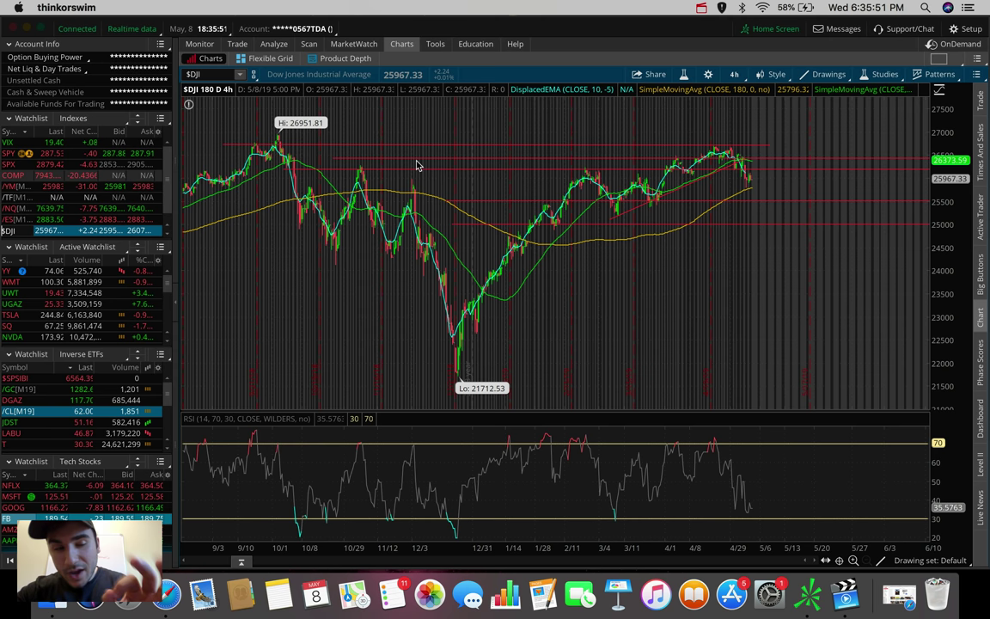
{"action": "key", "text": "Up"}
{"action": "key", "text": "Up"}
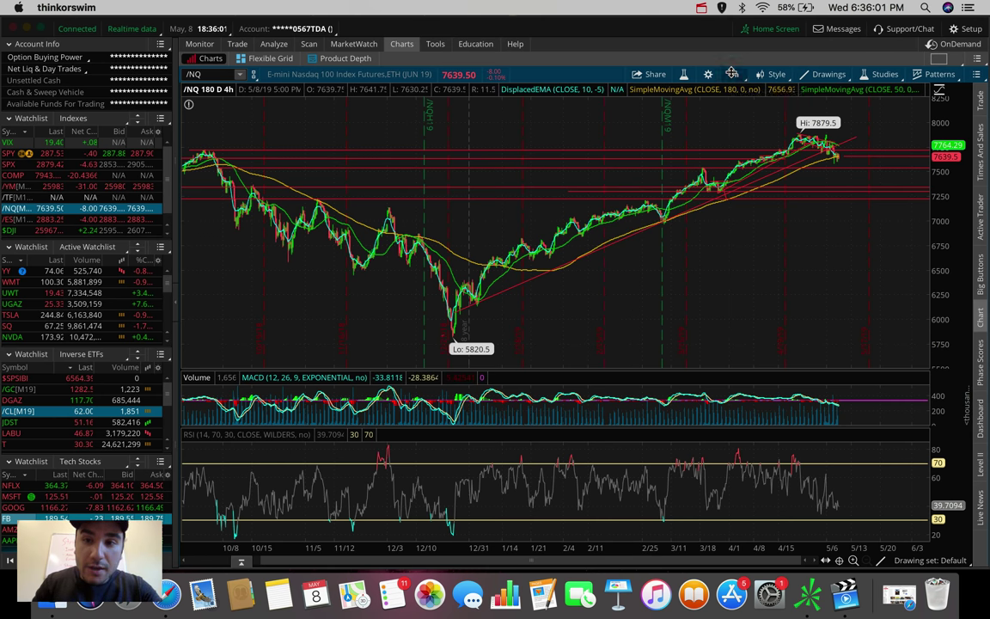
{"action": "left_click", "coordinate": [732, 74]}
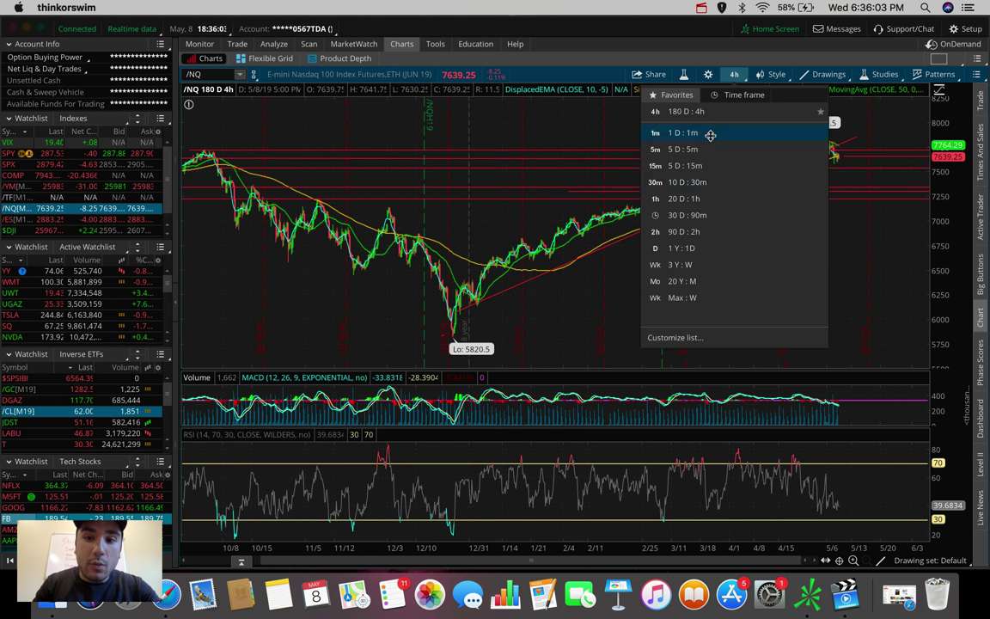
{"action": "left_click", "coordinate": [710, 135]}
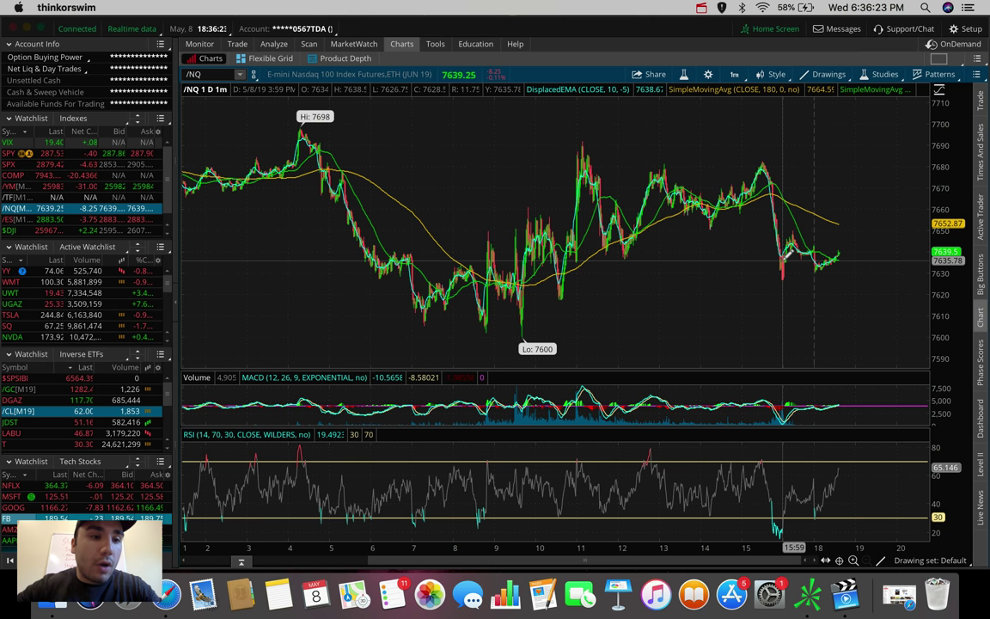
Step: Examine SPX on the 5 D : 5m timeframe with a close-up of Tuesday and Wednesday, and switch it to 180 D : 4h
{"action": "left_click", "coordinate": [112, 165]}
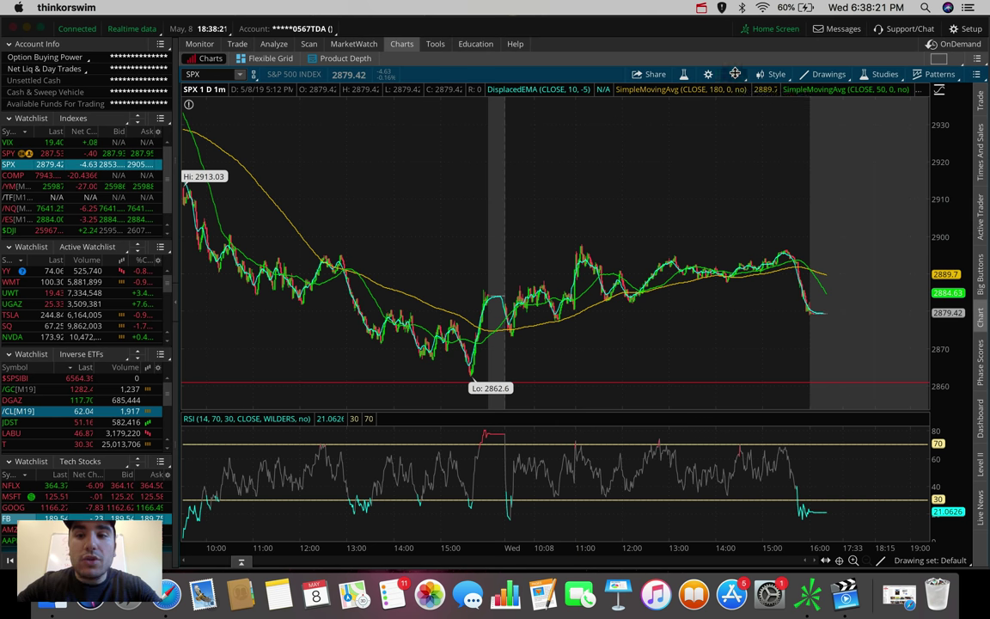
{"action": "left_click", "coordinate": [735, 74]}
{"action": "left_click", "coordinate": [719, 130]}
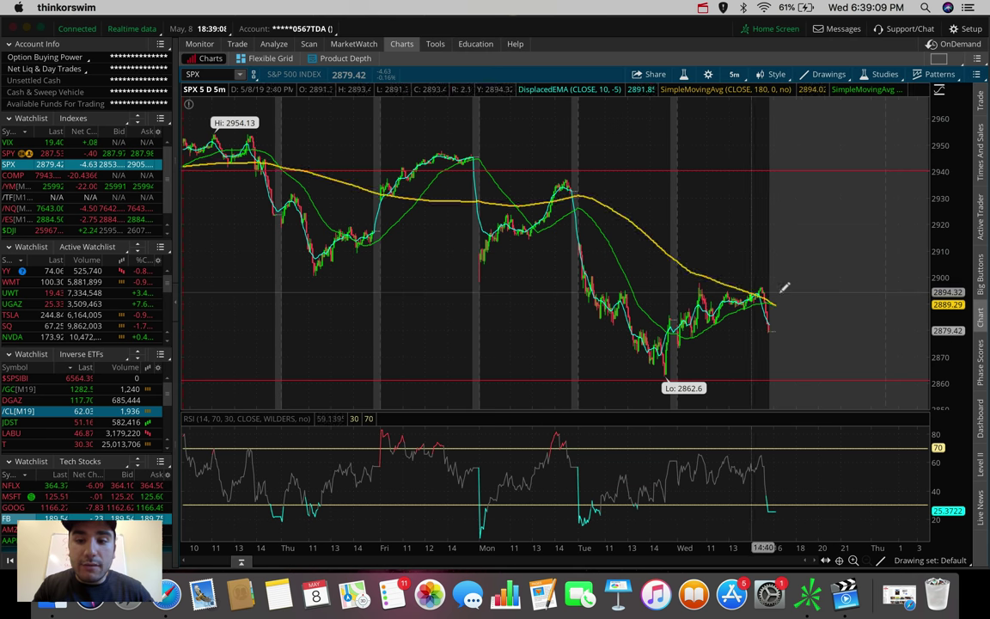
{"action": "left_click_drag", "start_coordinate": [786, 283], "coordinate": [593, 256]}
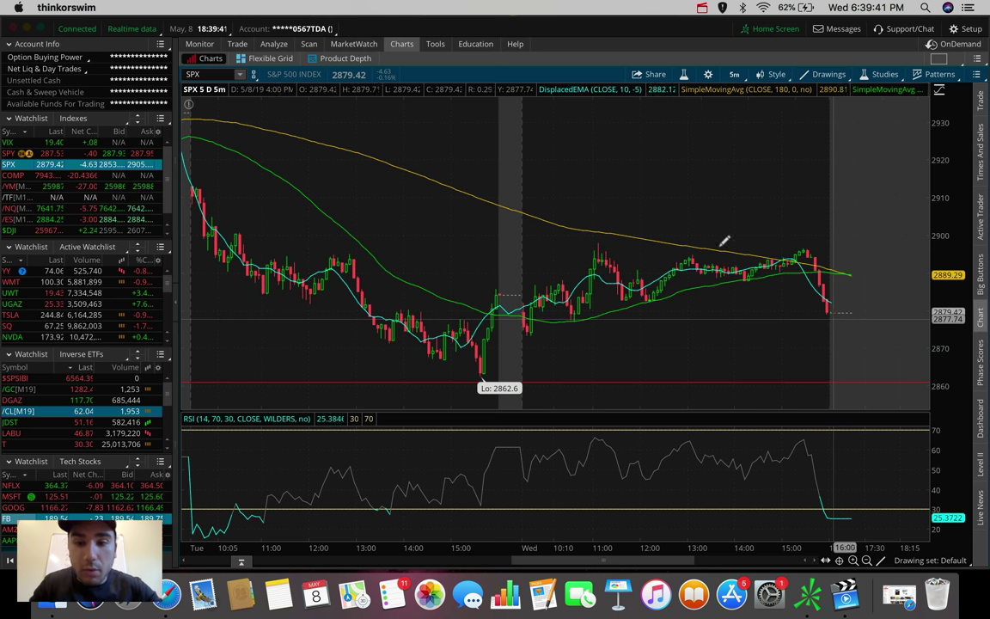
{"action": "scroll", "coordinate": [778, 320], "scroll_direction": "down", "scroll_amount": 3}
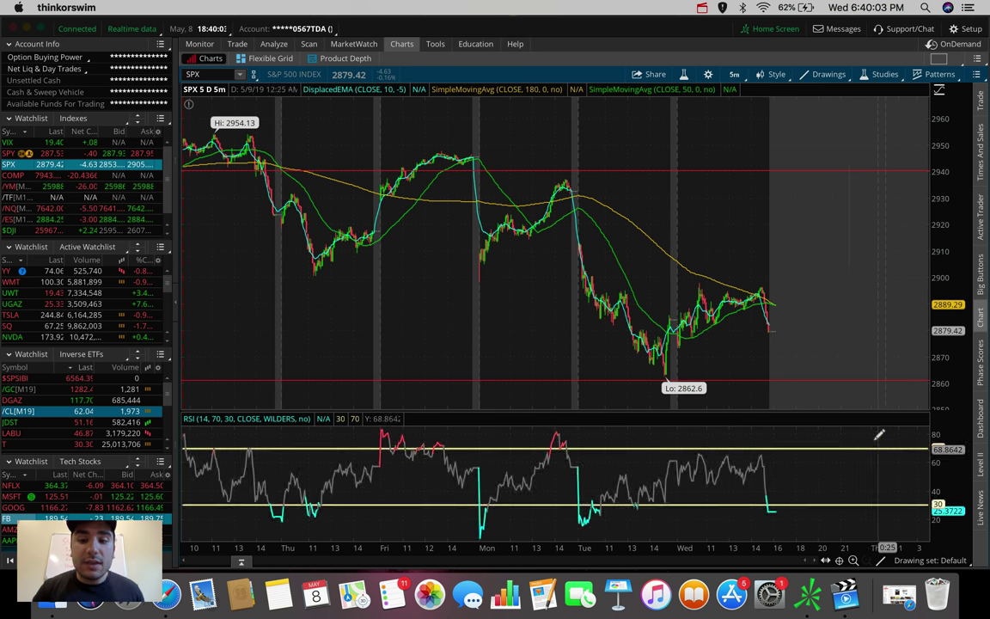
{"action": "left_click", "coordinate": [737, 74]}
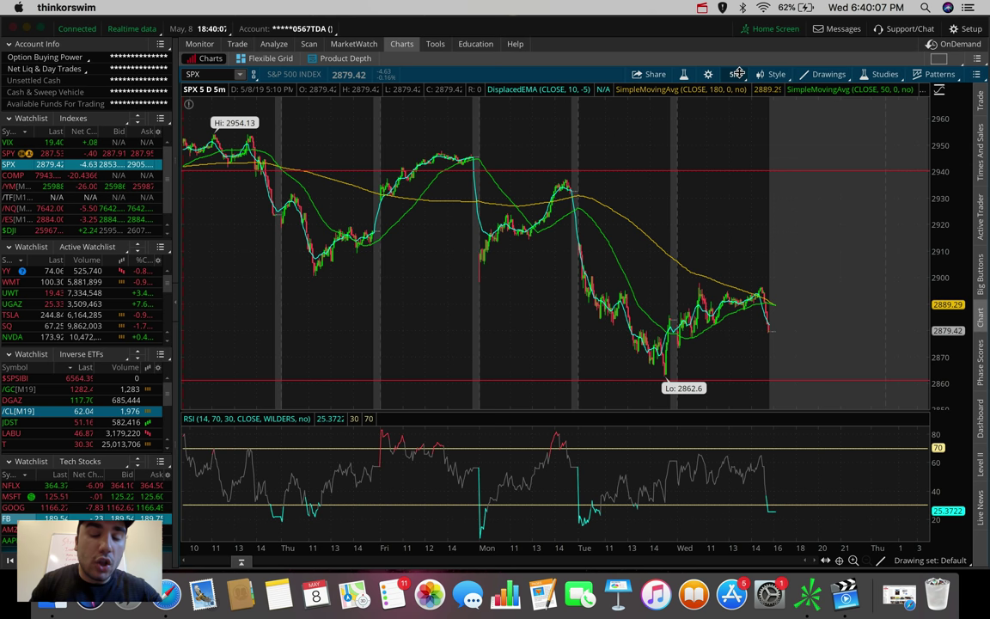
{"action": "left_click", "coordinate": [697, 232]}
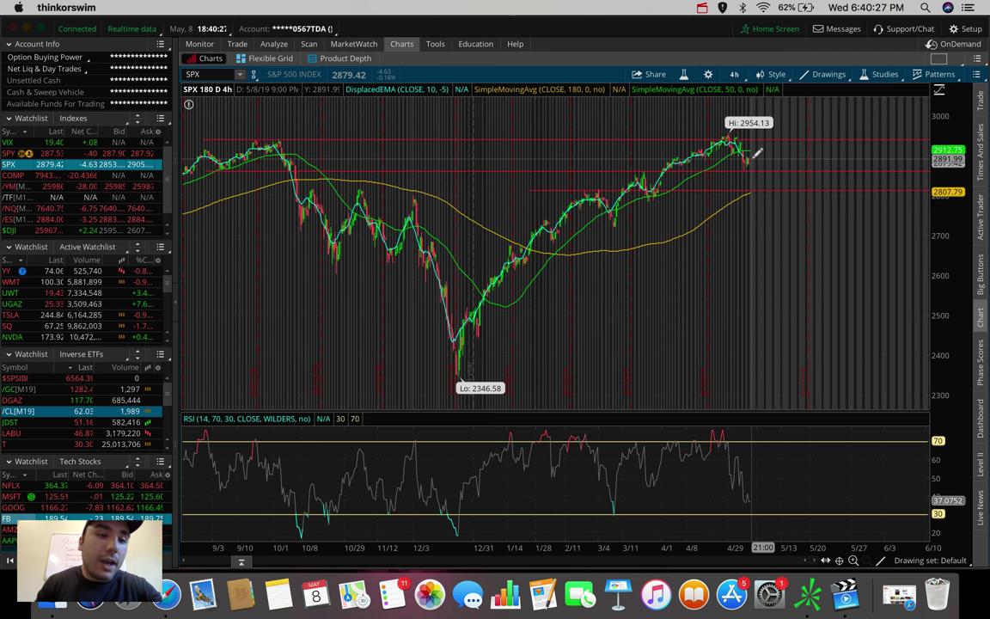
Step: Load the /ES futures chart from the Indexes watchlist and show it on the 1 D : 1m timeframe
{"action": "left_click", "coordinate": [8, 219]}
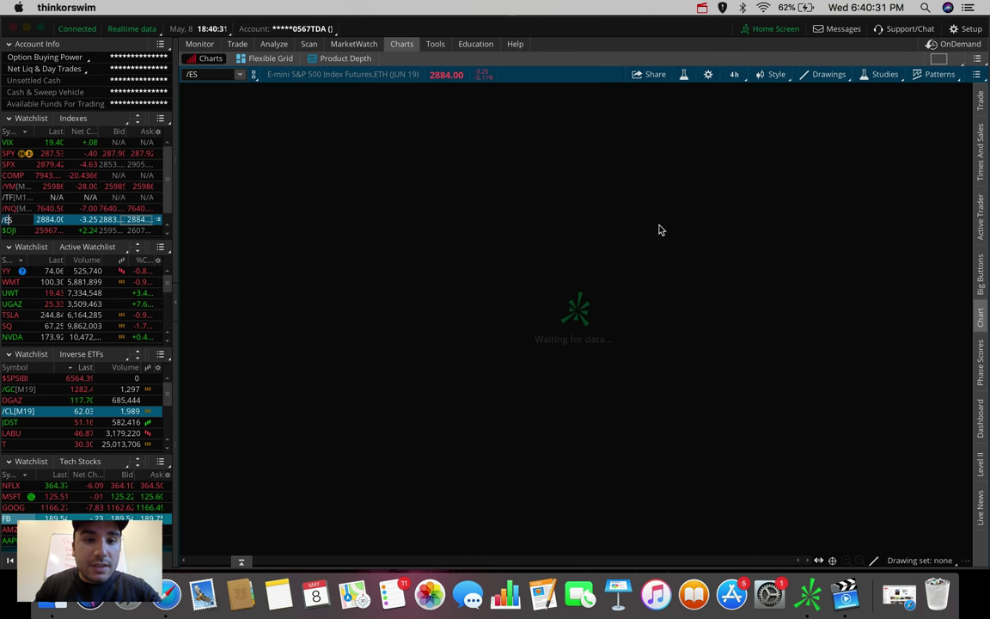
{"action": "left_click", "coordinate": [735, 74]}
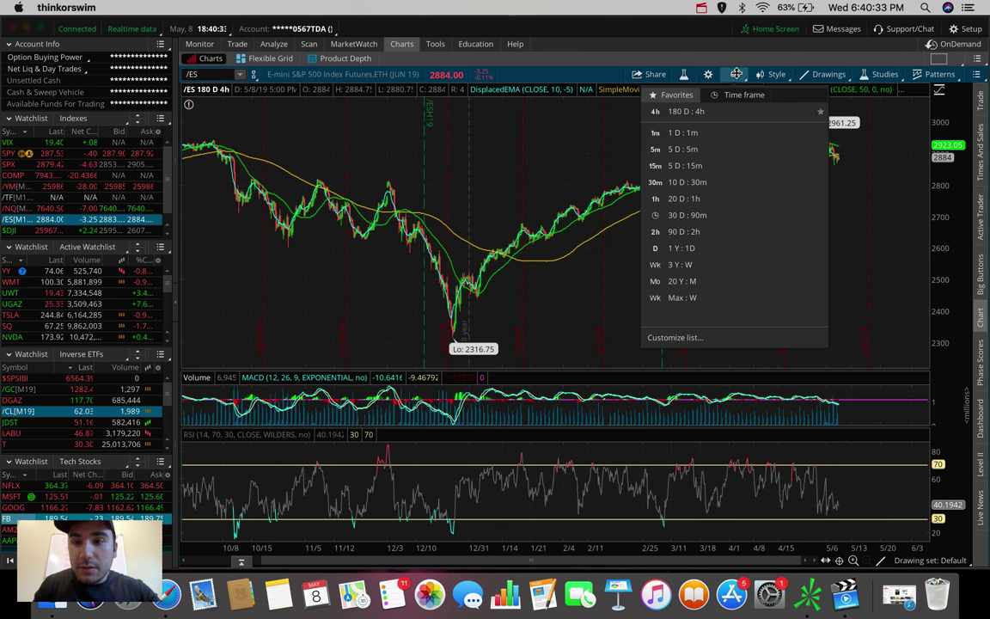
{"action": "left_click", "coordinate": [721, 132]}
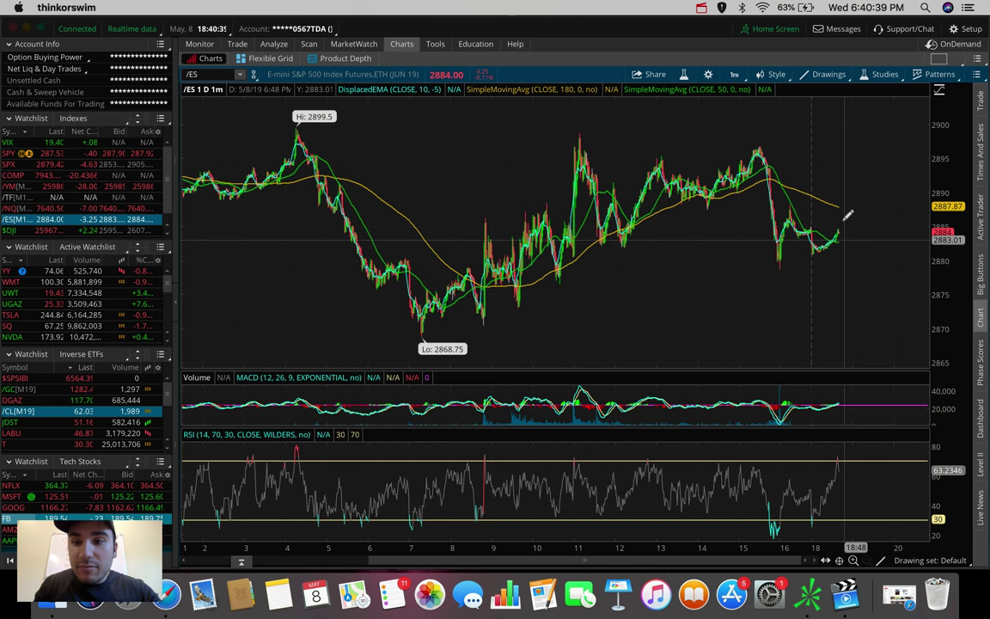
Step: Load the $DJI chart from the Indexes watchlist and set its timeframe to 180 D : 4h
{"action": "left_click", "coordinate": [13, 230]}
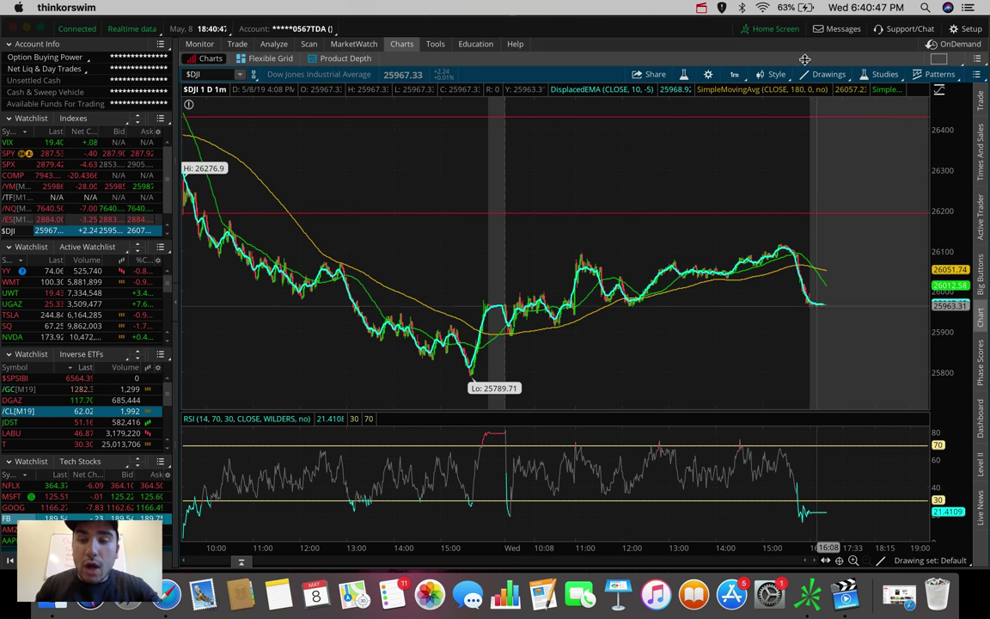
{"action": "left_click", "coordinate": [735, 74]}
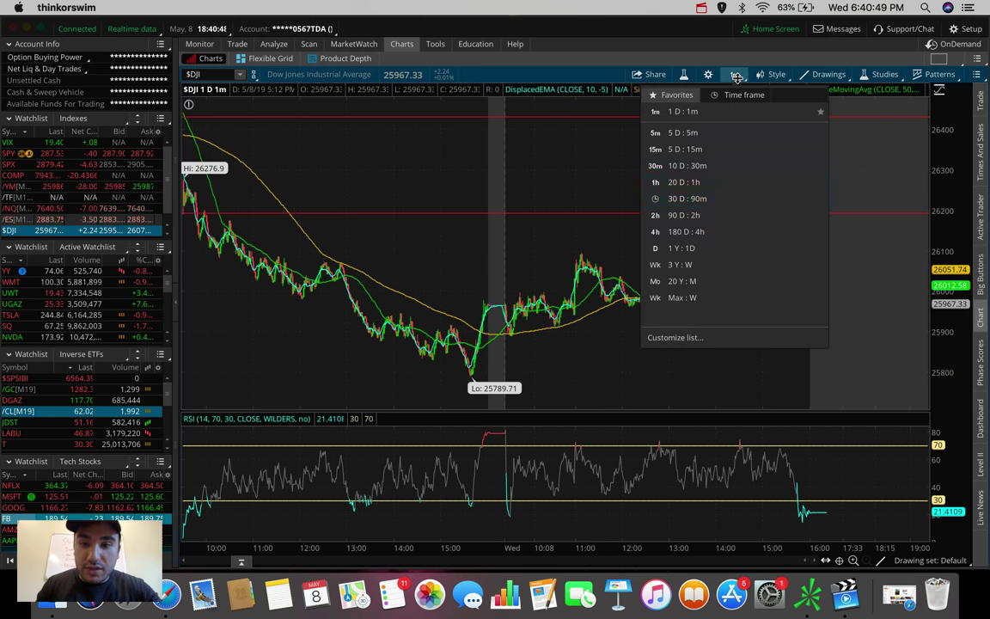
{"action": "left_click", "coordinate": [698, 227]}
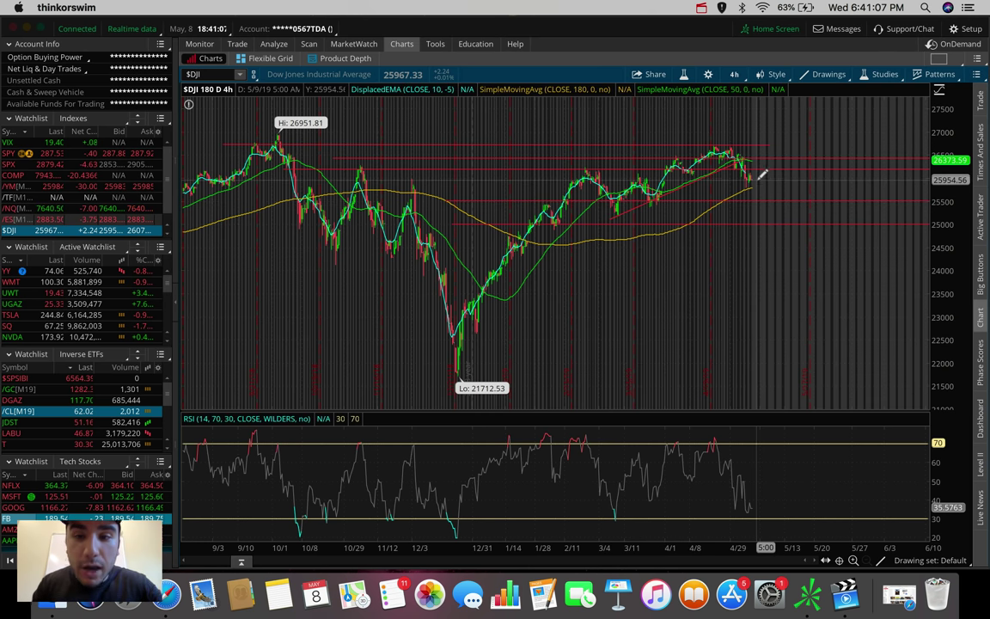
Step: Check $DJI on the 5 D : 5m timeframe, and return it to 180 D : 4h to inspect the price level below the current price
{"action": "left_click", "coordinate": [734, 74]}
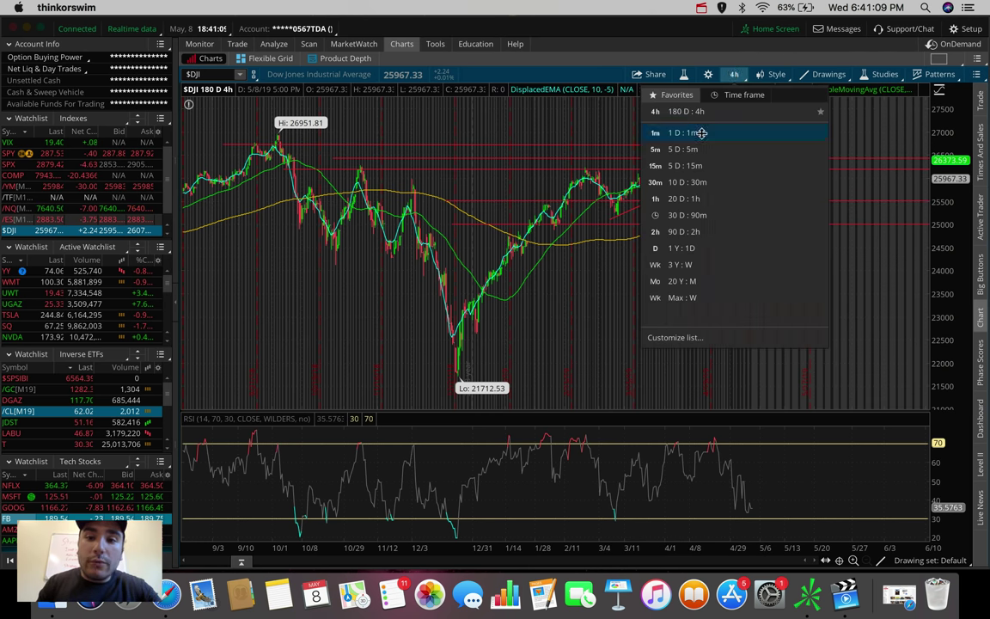
{"action": "left_click", "coordinate": [700, 146]}
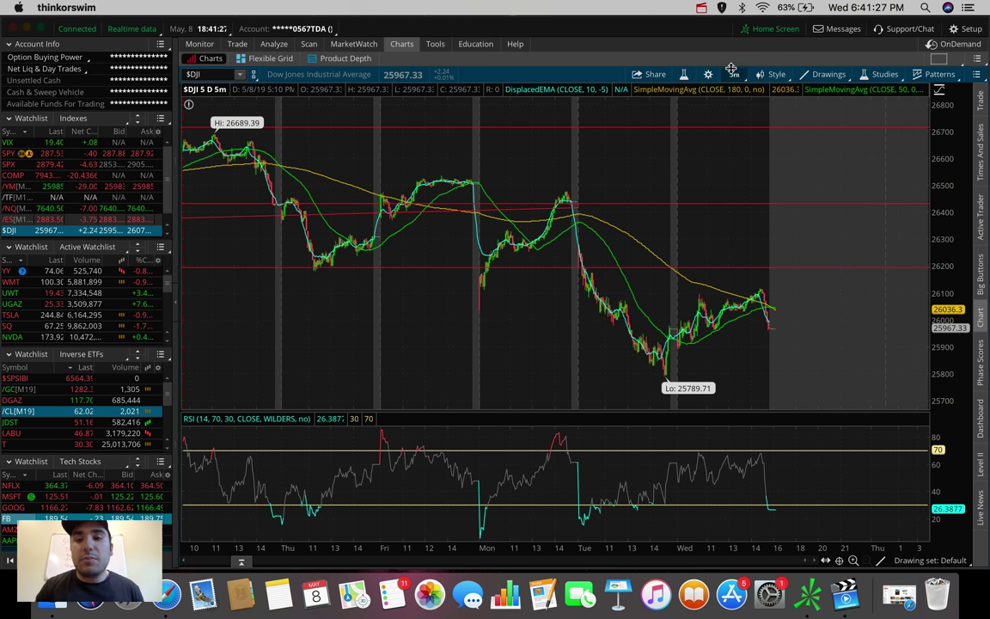
{"action": "left_click", "coordinate": [732, 74]}
{"action": "left_click", "coordinate": [712, 224]}
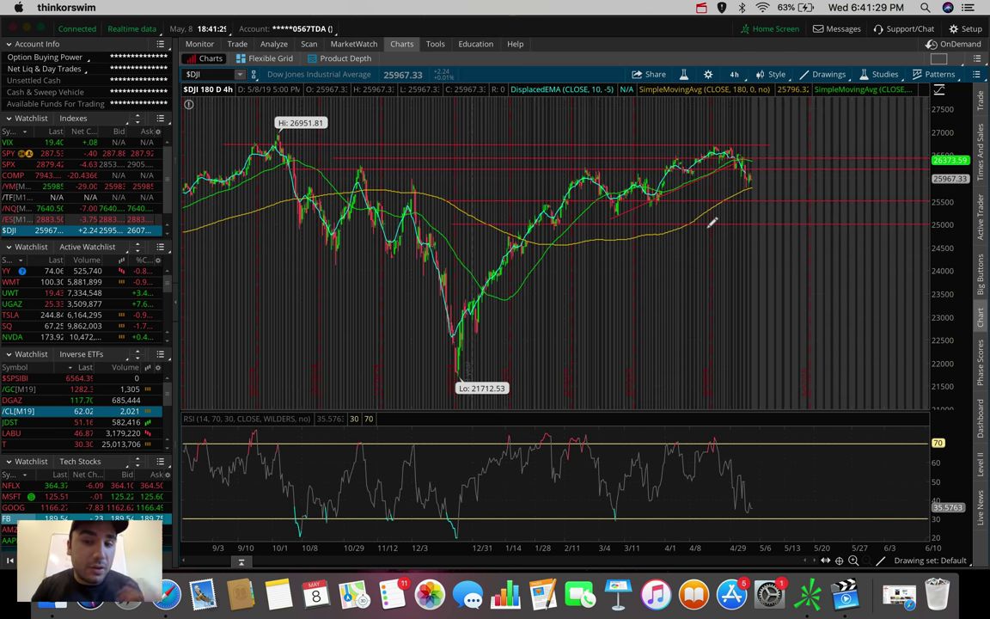
{"action": "left_click", "coordinate": [754, 196]}
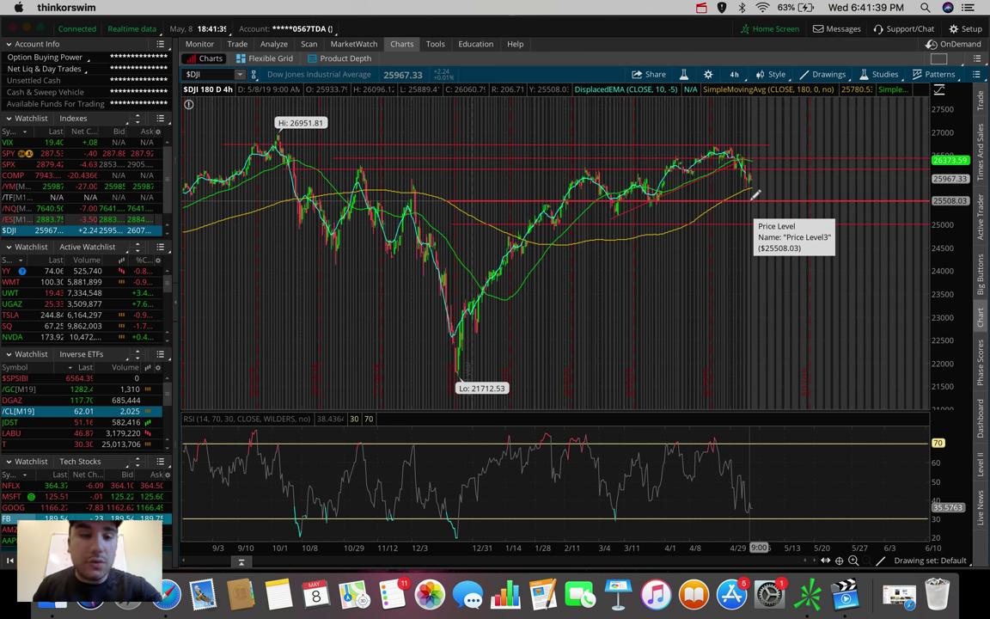
Step: Inspect the recent candles of /NQ futures close up on the 4h chart, and set the timeframe to 1 D : 1m
{"action": "left_click", "coordinate": [10, 208]}
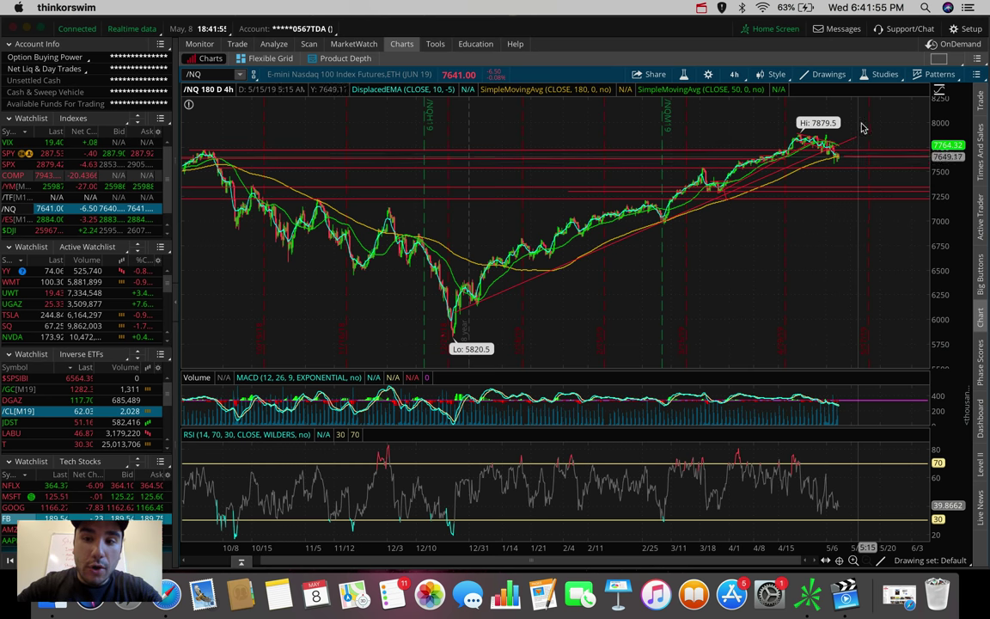
{"action": "left_click_drag", "start_coordinate": [859, 166], "coordinate": [606, 182]}
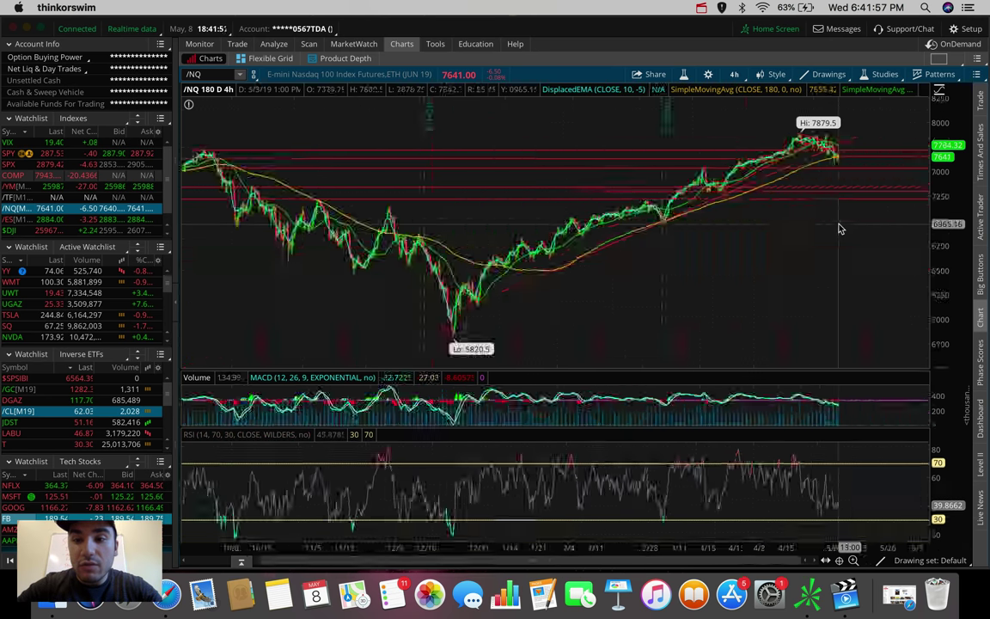
{"action": "left_click_drag", "start_coordinate": [840, 225], "coordinate": [630, 346]}
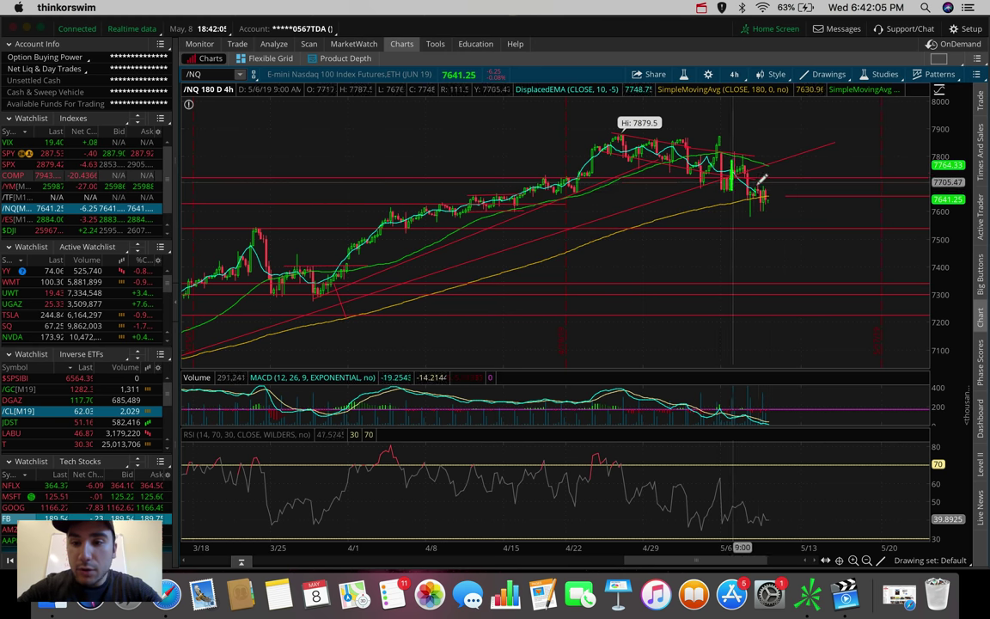
{"action": "left_click", "coordinate": [733, 74]}
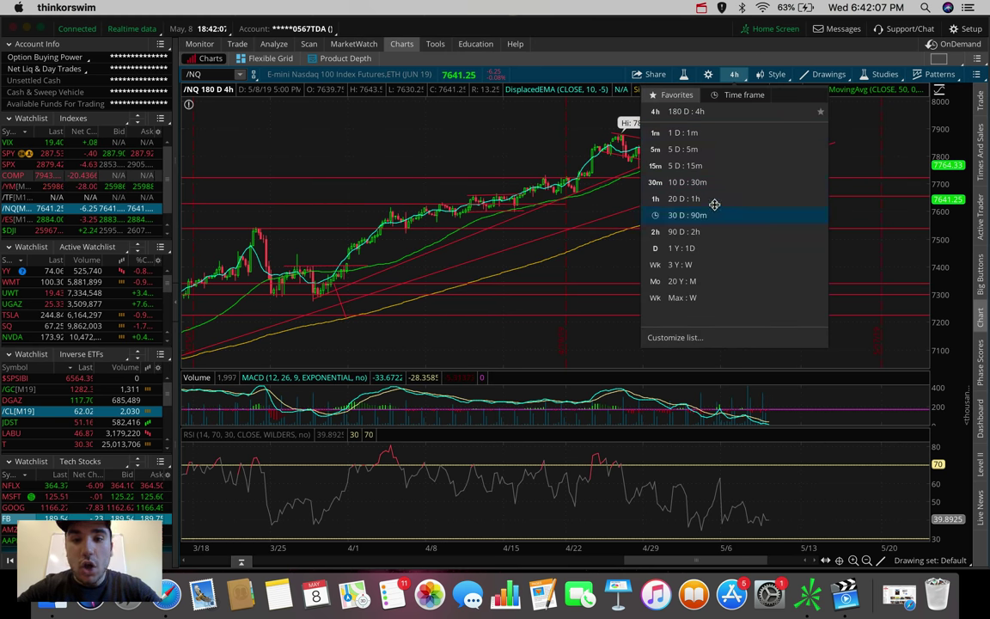
{"action": "left_click", "coordinate": [714, 134]}
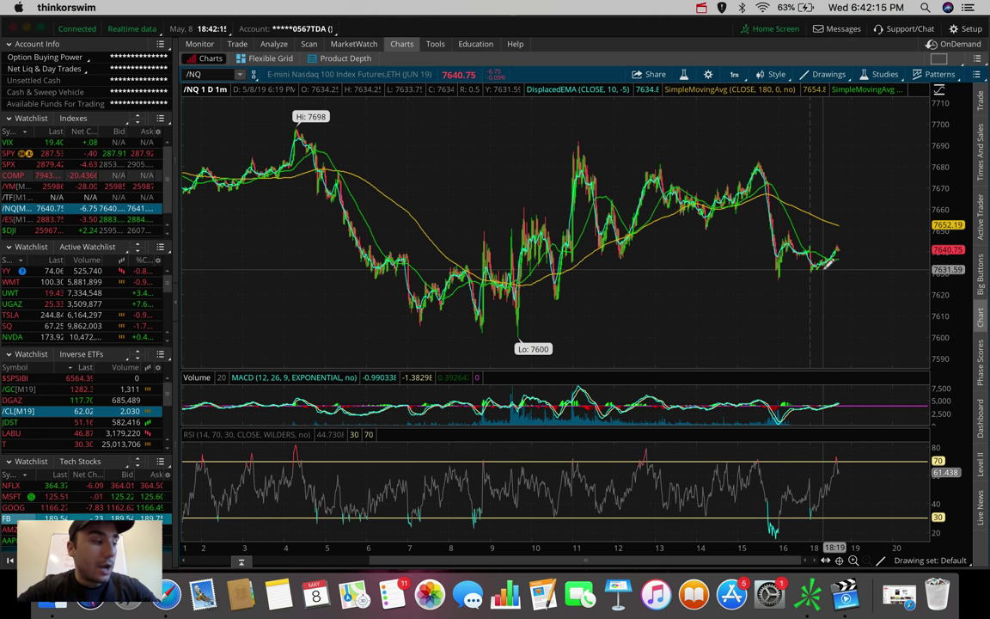
Step: On the /NQ 5 D : 15m chart, draw a falling trendline from the latest price to about 7543, and switch to 180 D : 4h
{"action": "left_click", "coordinate": [734, 74]}
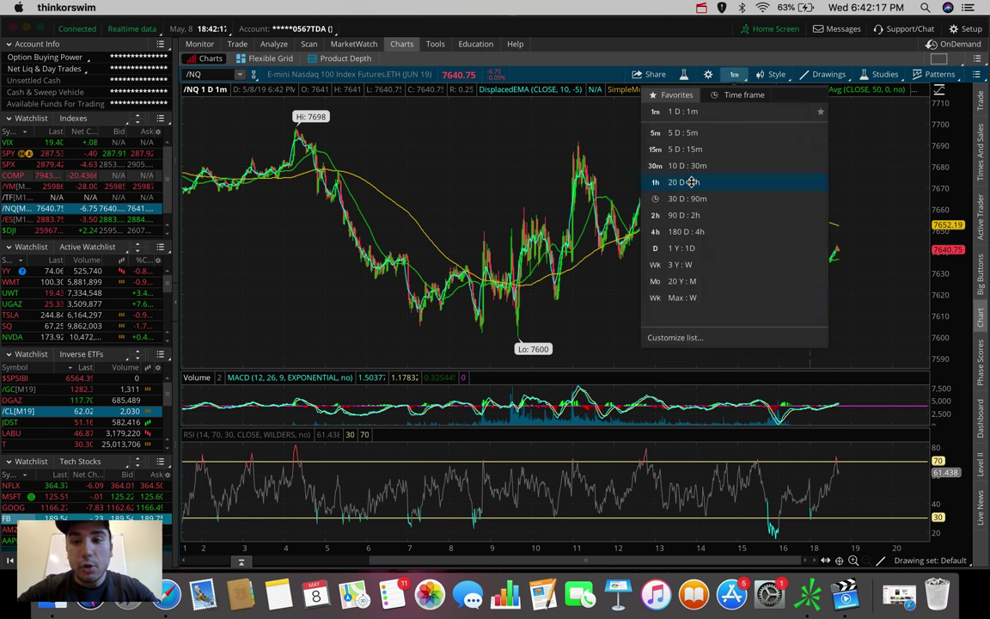
{"action": "left_click", "coordinate": [694, 147]}
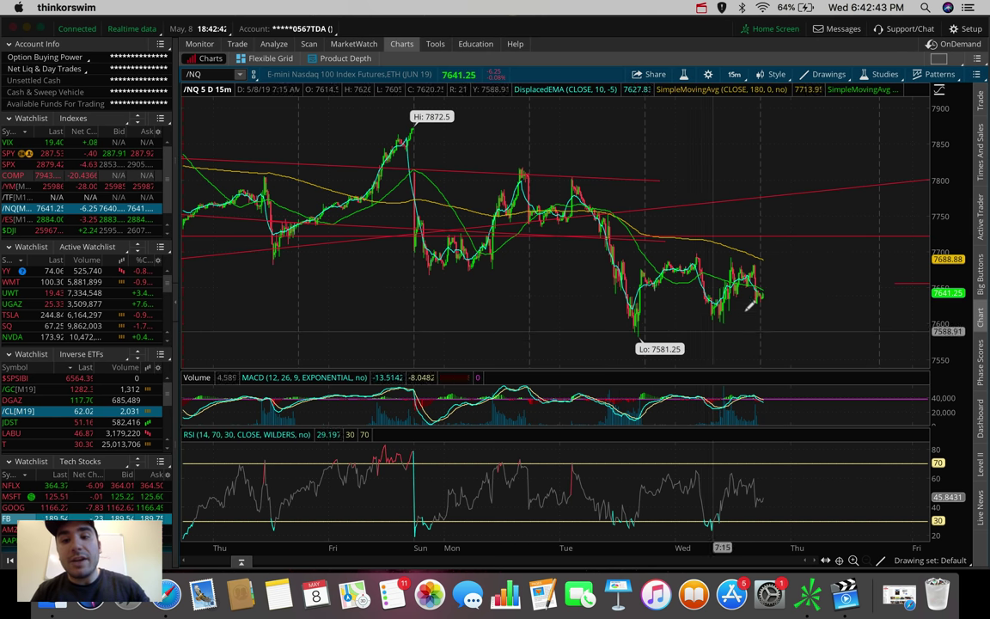
{"action": "mouse_move", "coordinate": [767, 298]}
{"action": "left_mouse_down"}
{"action": "mouse_move", "coordinate": [818, 360]}
{"action": "mouse_move", "coordinate": [806, 370]}
{"action": "mouse_move", "coordinate": [808, 360]}
{"action": "left_mouse_up"}
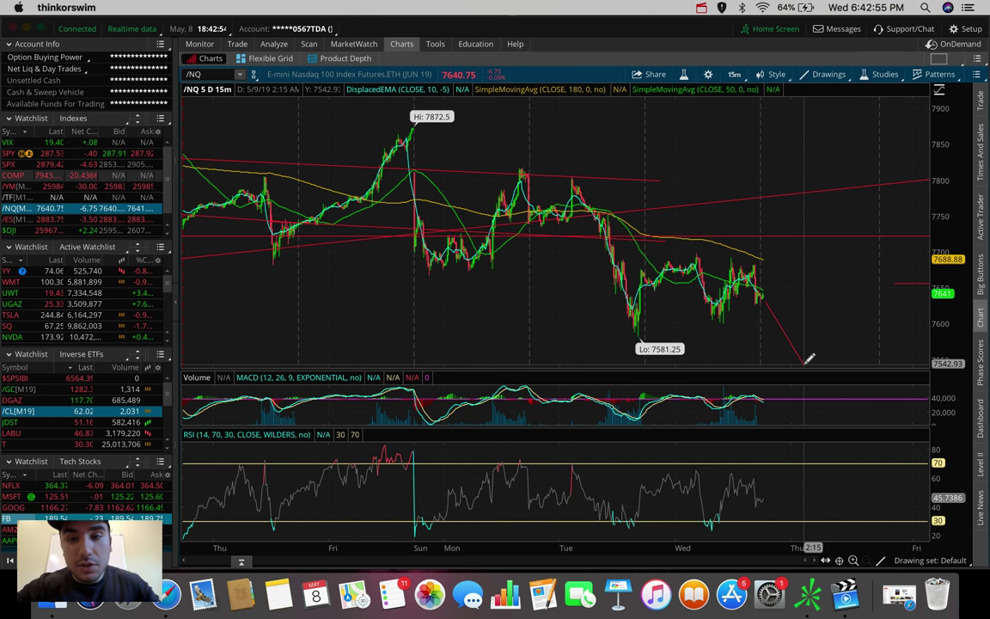
{"action": "left_click", "coordinate": [734, 72]}
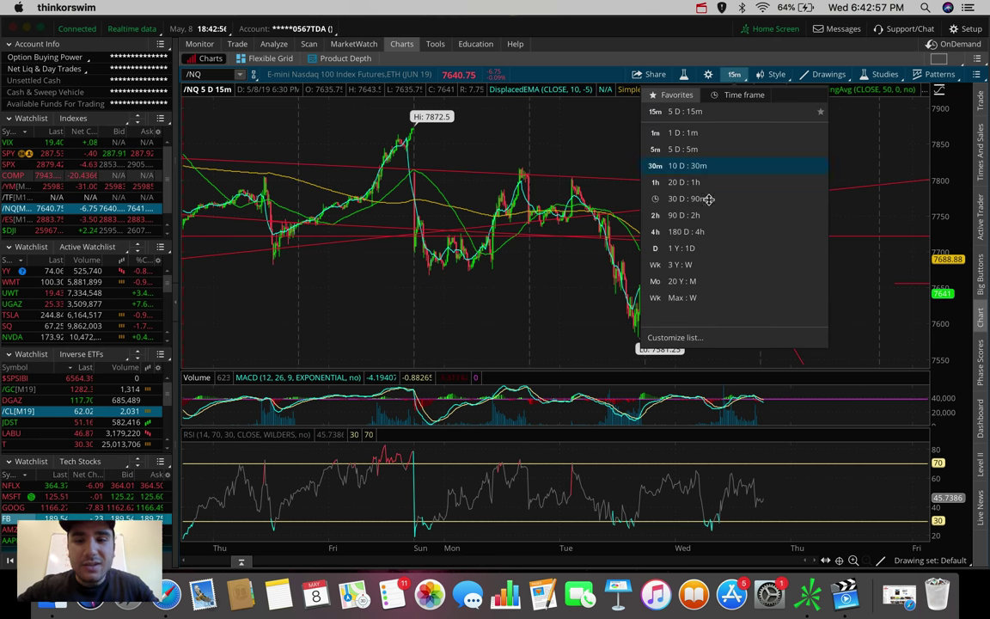
{"action": "left_click", "coordinate": [707, 230]}
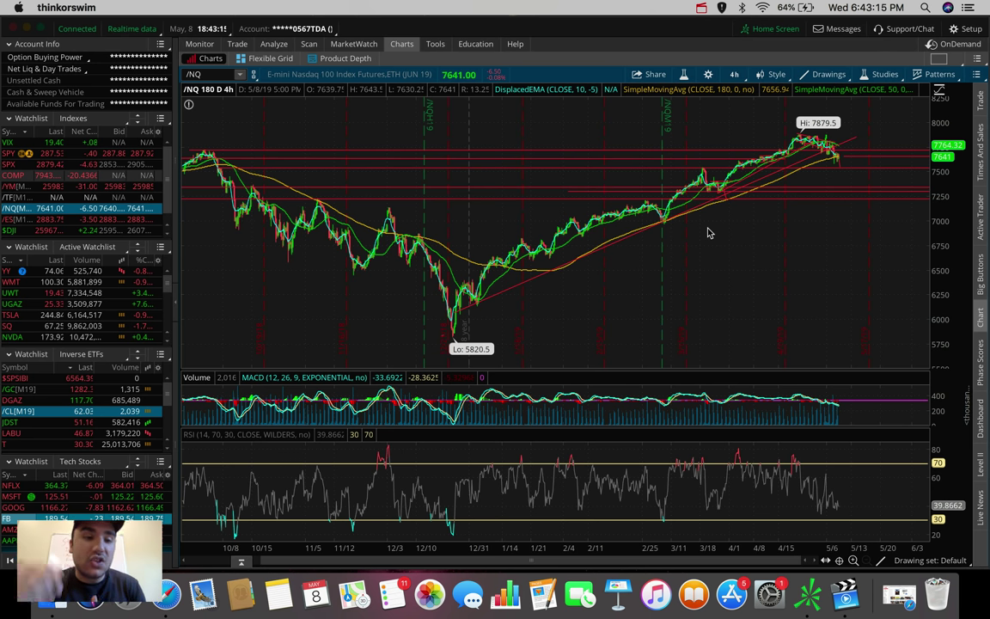
Step: On the SPX 5 D : 5m chart, draw a rising trendline from Wednesday's late high near 2896 to about 2910
{"action": "left_click", "coordinate": [19, 165]}
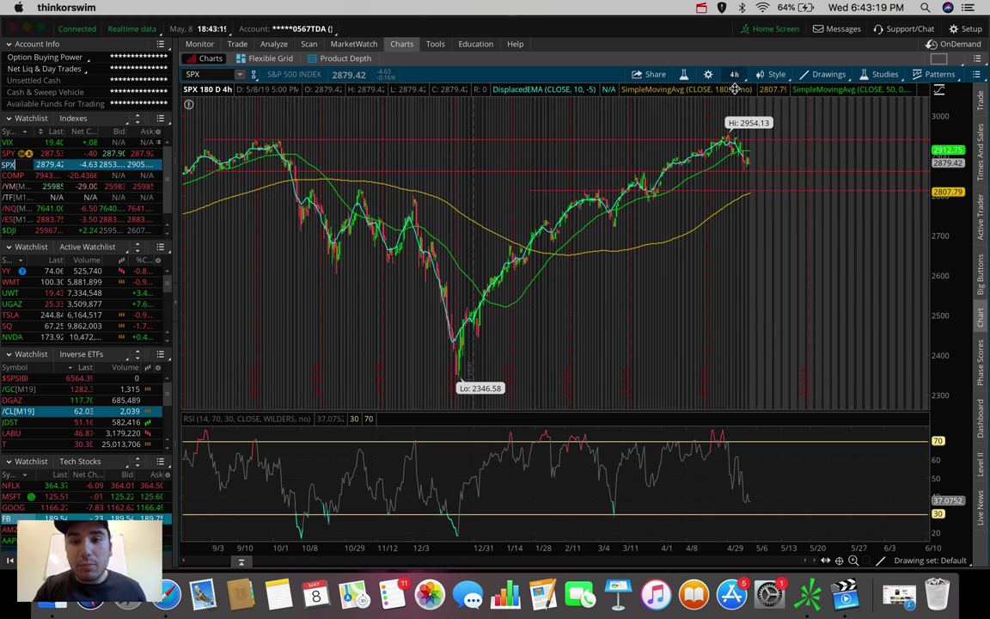
{"action": "left_click", "coordinate": [734, 74]}
{"action": "left_click", "coordinate": [722, 150]}
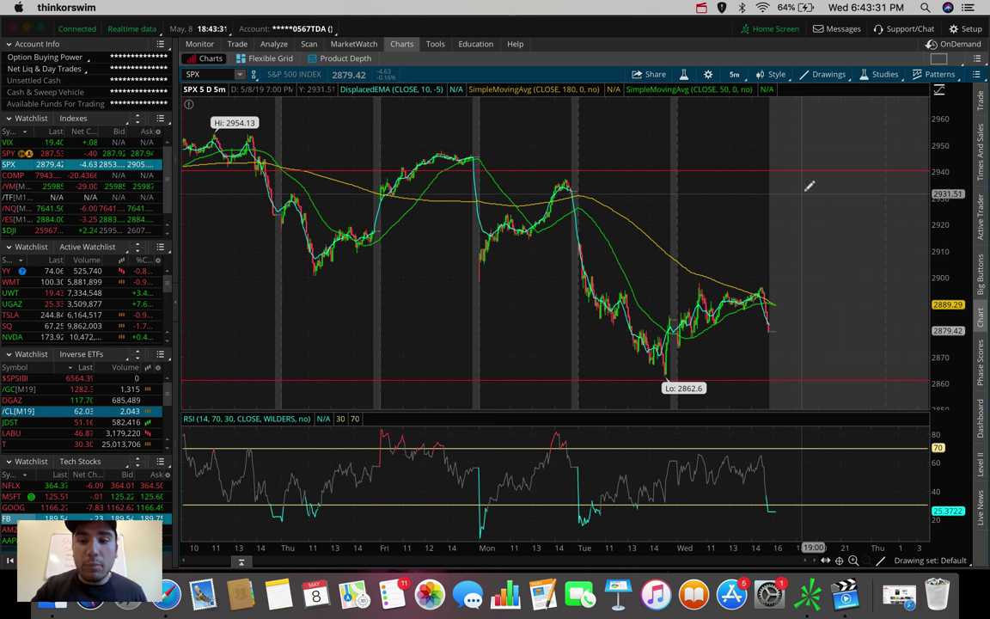
{"action": "left_click", "coordinate": [763, 289]}
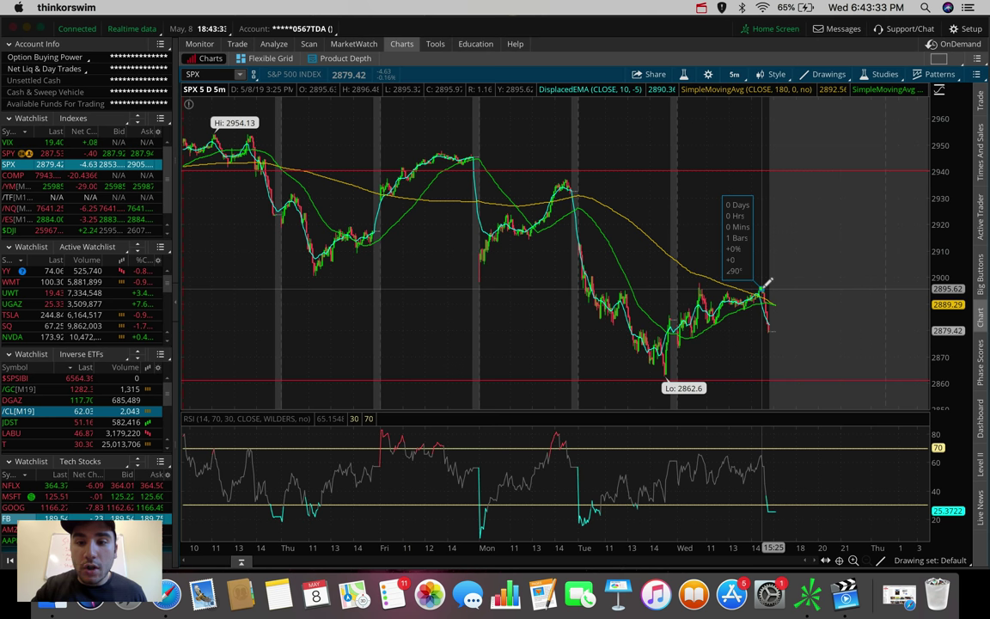
{"action": "left_click", "coordinate": [784, 254]}
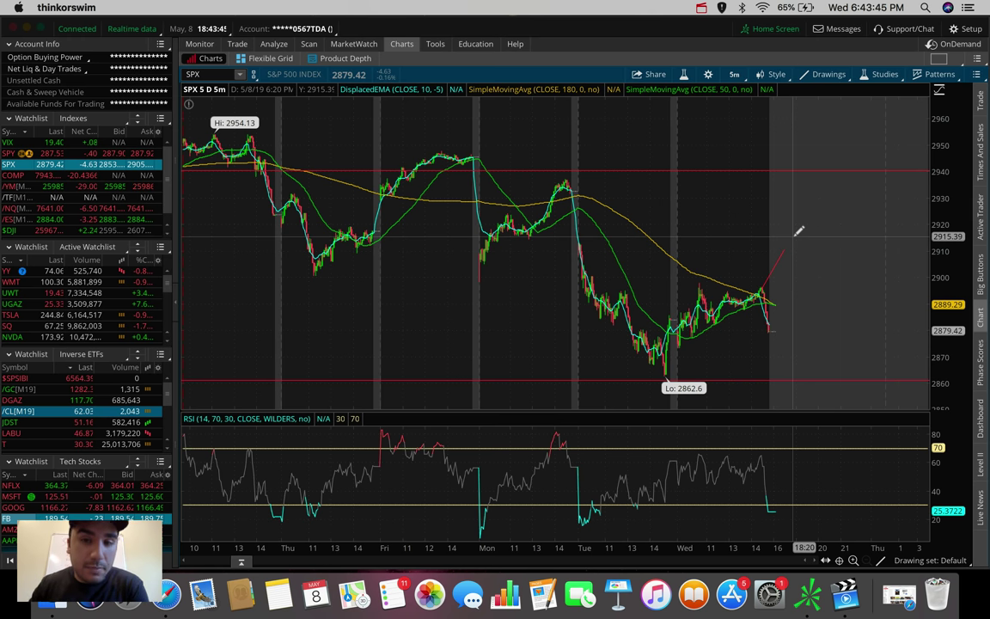
{"action": "left_click_drag", "start_coordinate": [799, 231], "coordinate": [793, 255]}
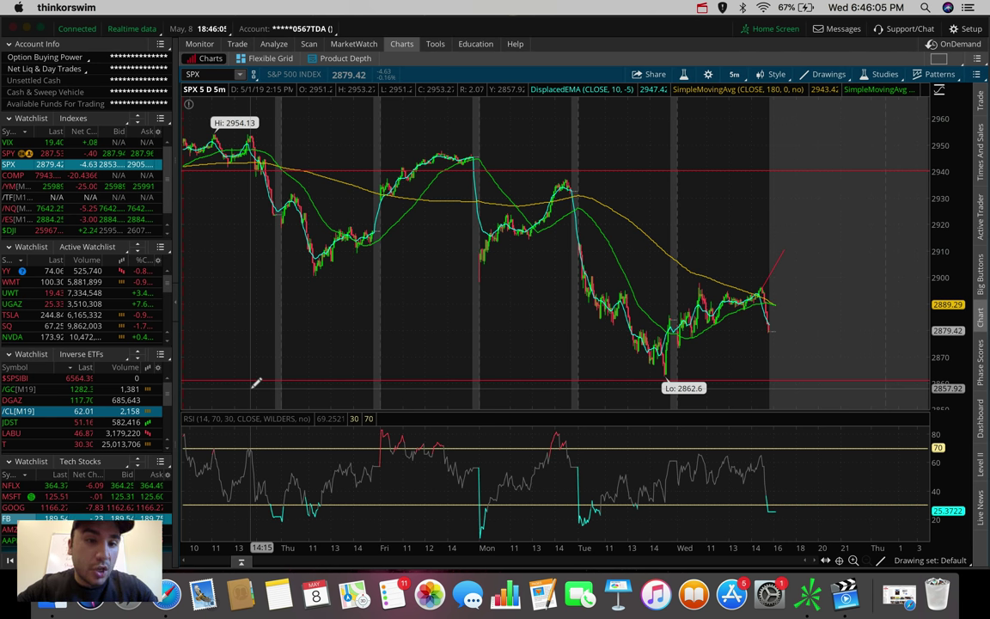
Step: Chart PG and set its timeframe to 180 D : 4h to review the long-term trend
{"action": "left_click", "coordinate": [206, 73]}
{"action": "type", "text": "P"}
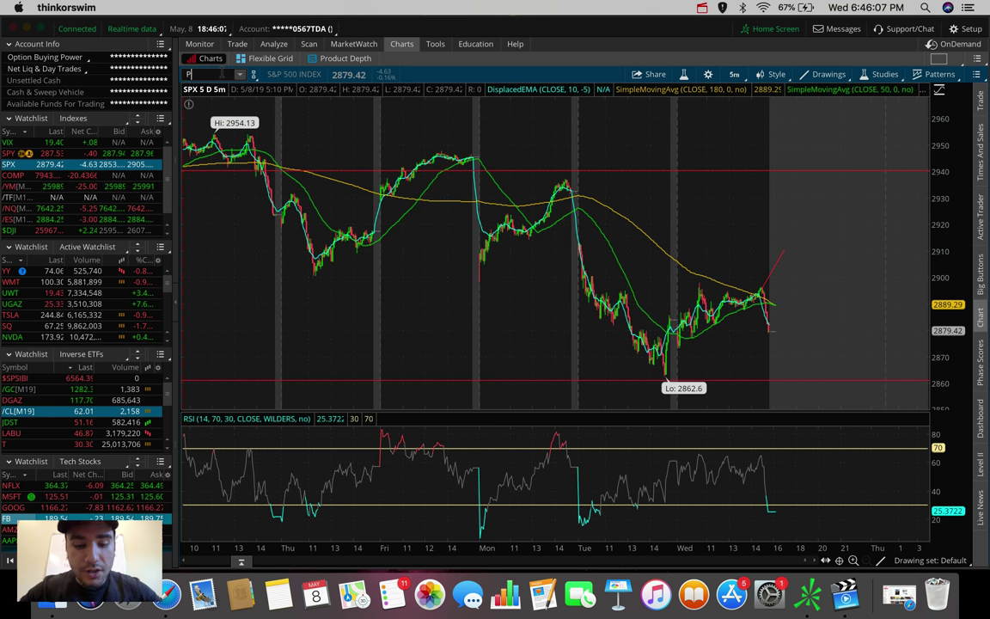
{"action": "type", "text": "G"}
{"action": "key", "text": "Return"}
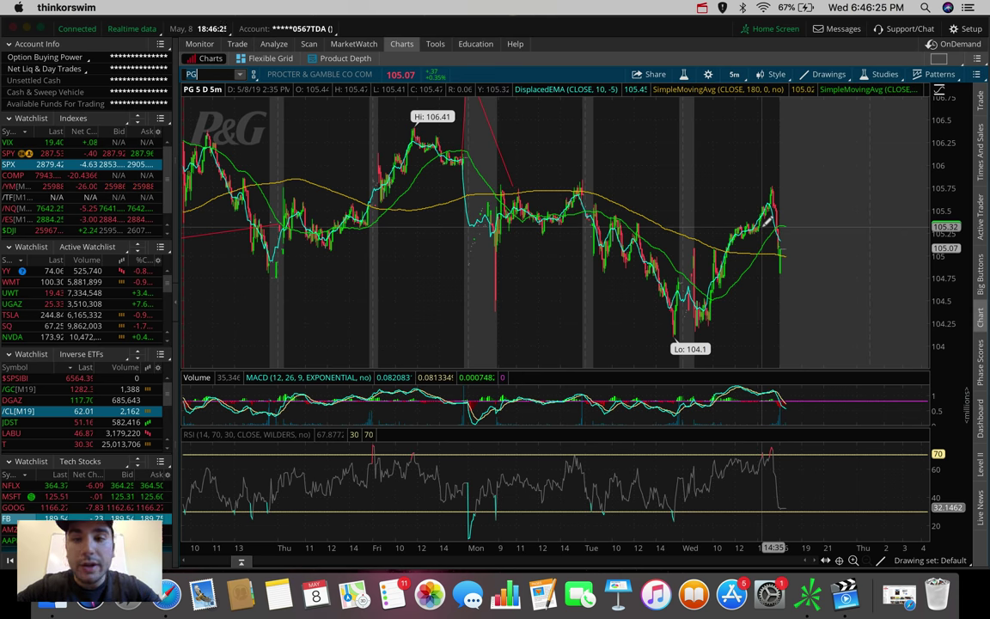
{"action": "left_click", "coordinate": [734, 74]}
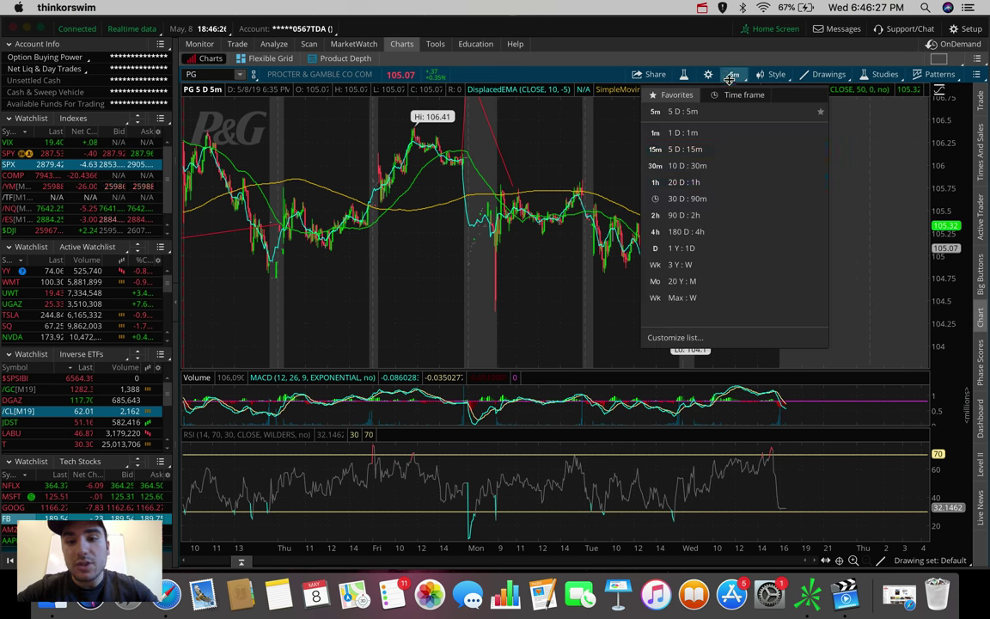
{"action": "left_click", "coordinate": [721, 227]}
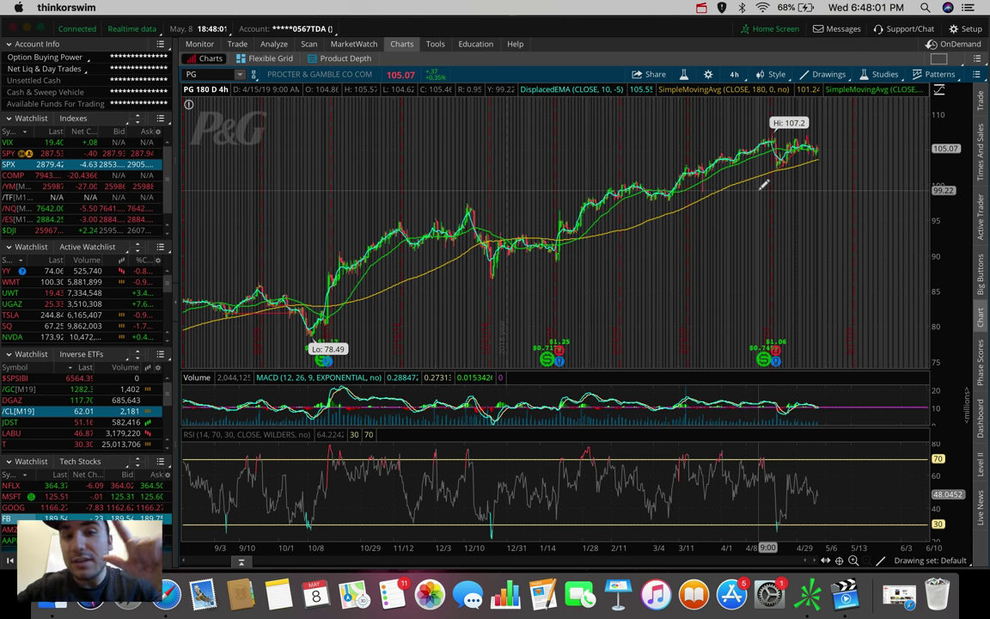
Step: Chart DIS on the 180 D : 4h timeframe
{"action": "left_click", "coordinate": [211, 74]}
{"action": "type", "text": "DI"}
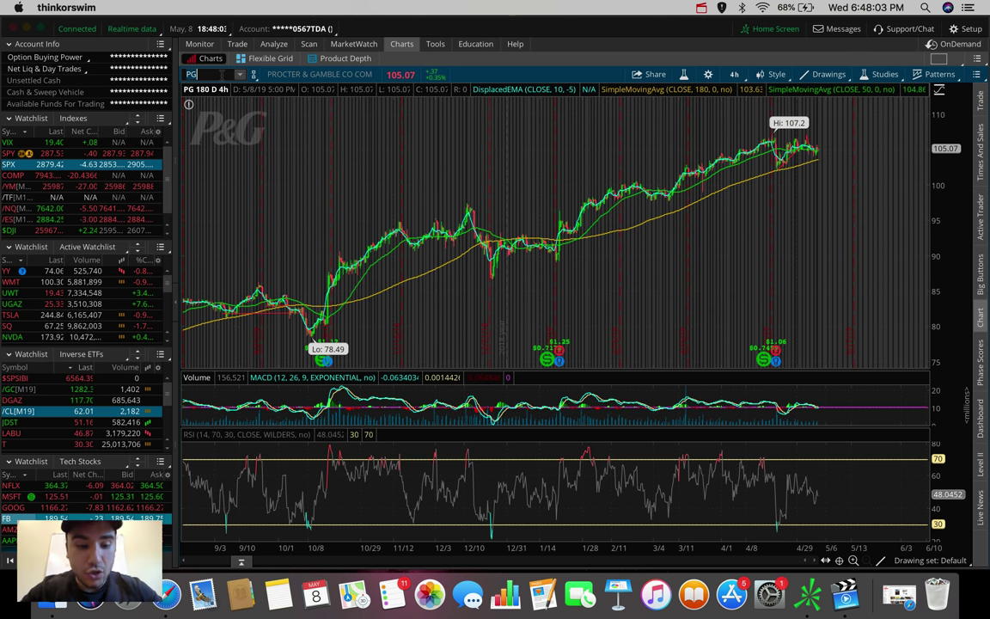
{"action": "type", "text": "S"}
{"action": "key", "text": "Return"}
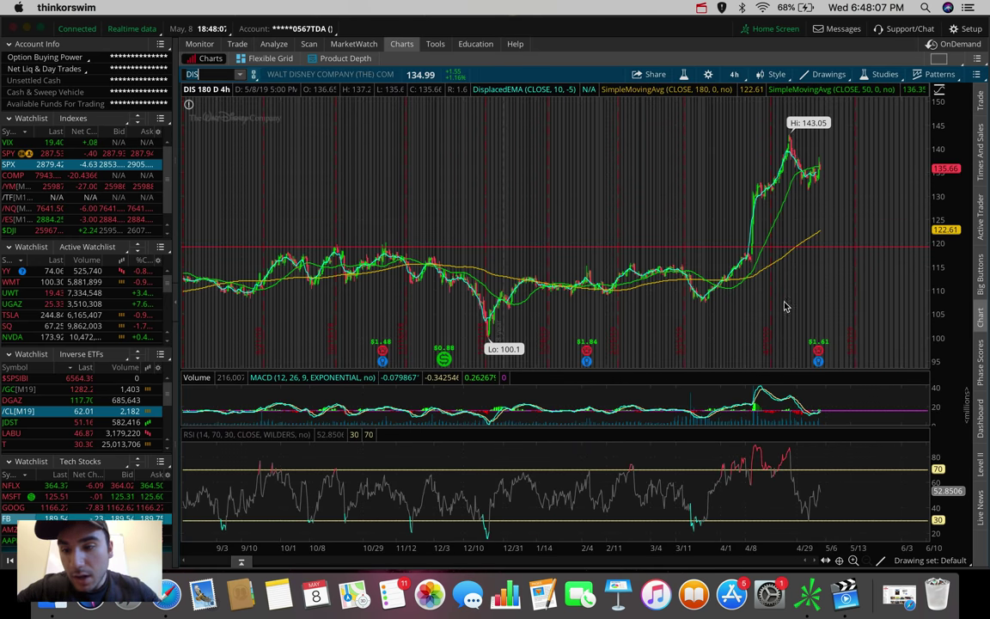
Step: Open the live news for DIS, examine the second-quarter earnings headlines and analyst price-target stories, and close the news
{"action": "left_click", "coordinate": [979, 502]}
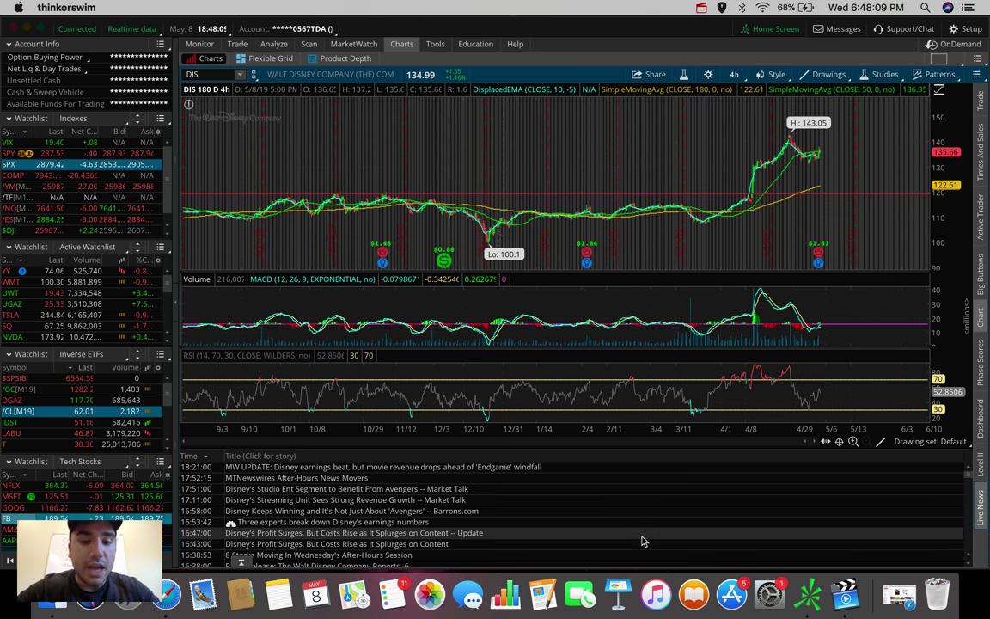
{"action": "scroll", "coordinate": [639, 540], "scroll_direction": "down", "scroll_amount": 5}
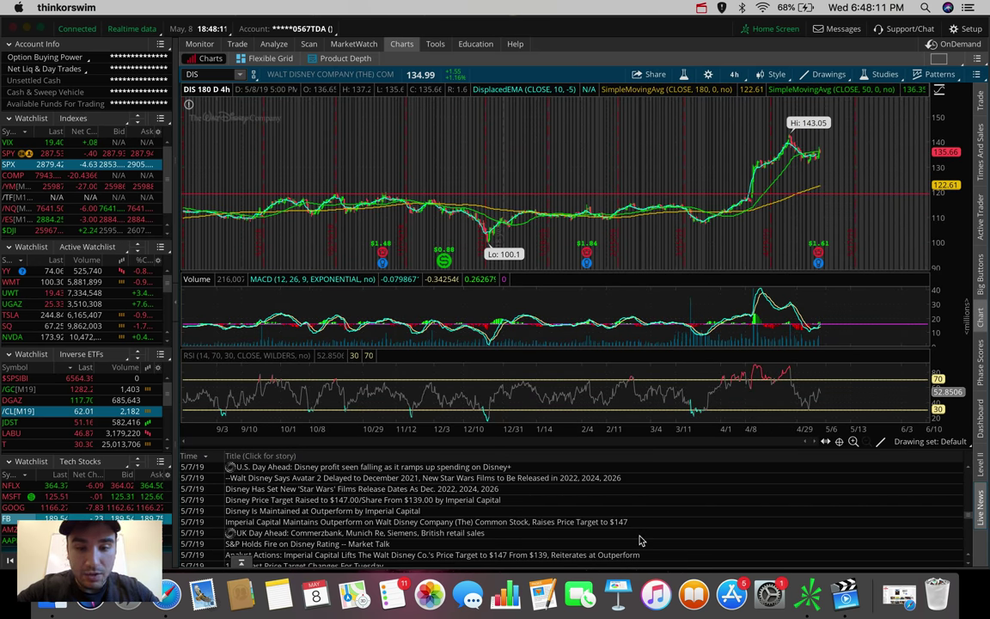
{"action": "scroll", "coordinate": [639, 540], "scroll_direction": "up", "scroll_amount": 5}
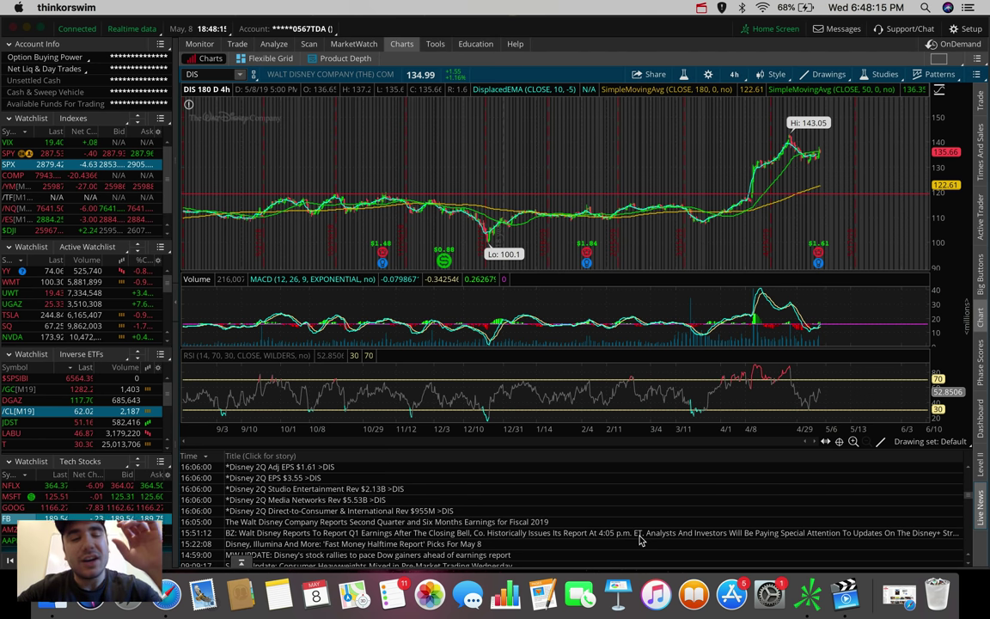
{"action": "scroll", "coordinate": [640, 540], "scroll_direction": "down", "scroll_amount": 10}
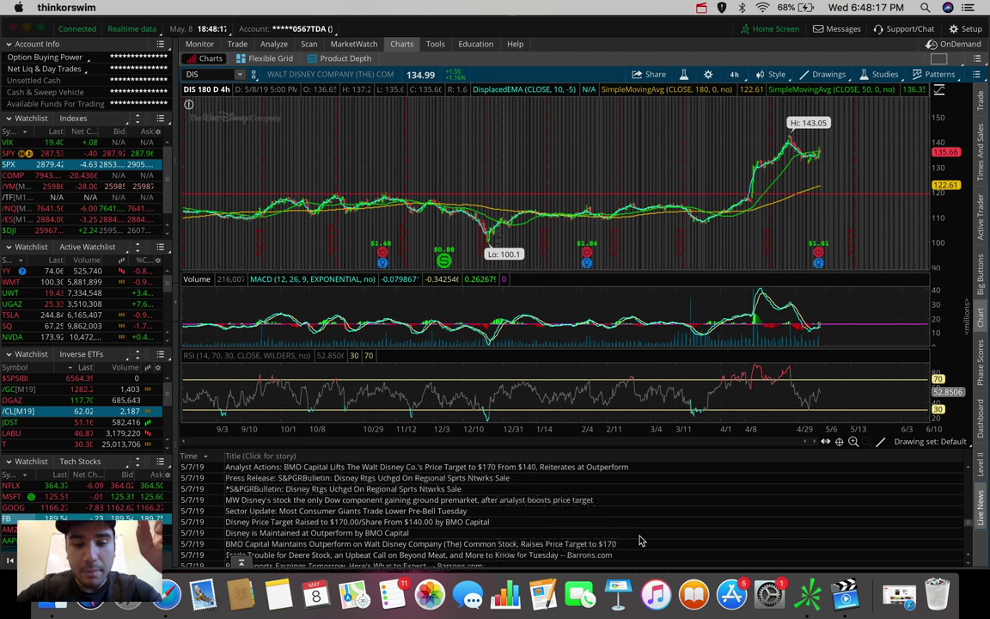
{"action": "scroll", "coordinate": [640, 540], "scroll_direction": "up", "scroll_amount": 8}
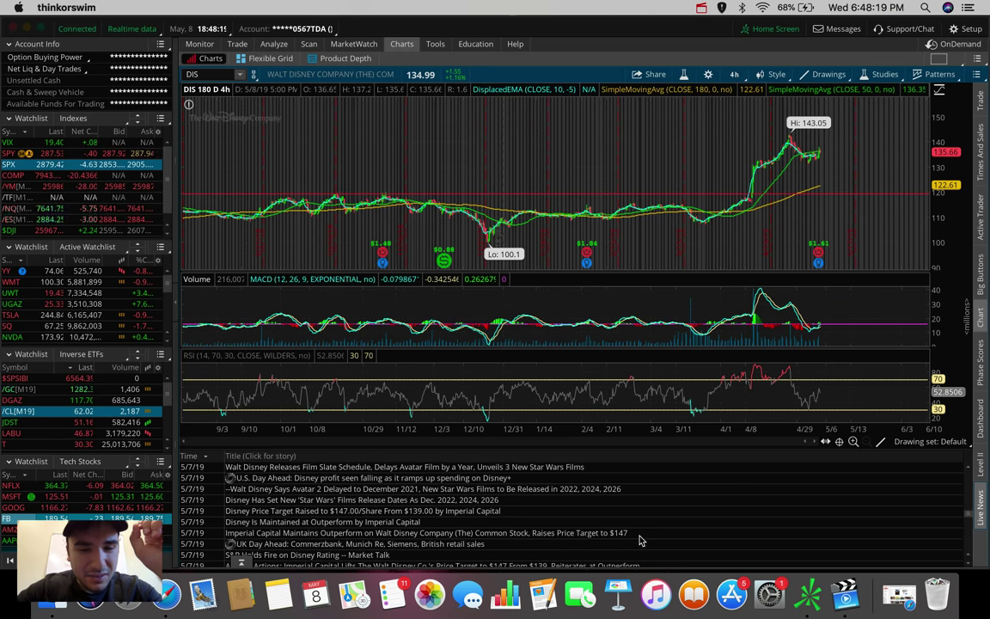
{"action": "scroll", "coordinate": [640, 540], "scroll_direction": "up", "scroll_amount": 8}
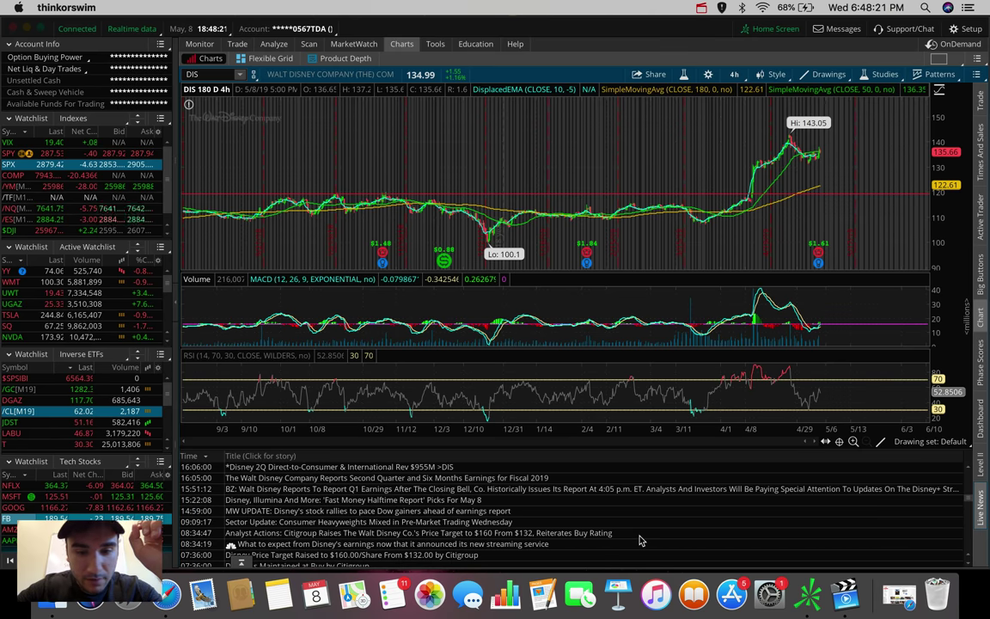
{"action": "scroll", "coordinate": [640, 540], "scroll_direction": "down", "scroll_amount": 8}
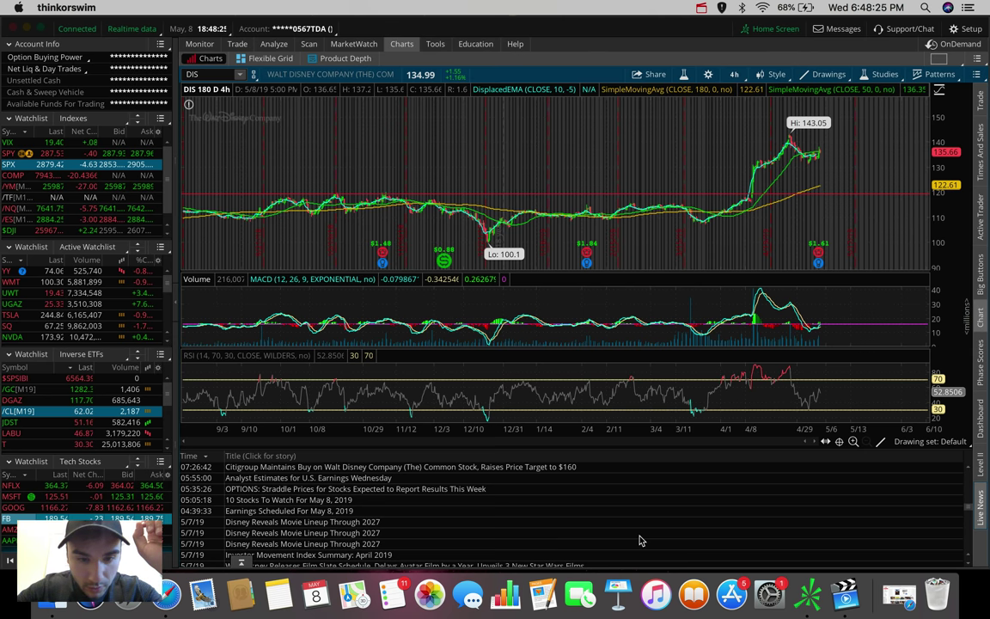
{"action": "scroll", "coordinate": [639, 539], "scroll_direction": "up", "scroll_amount": 6}
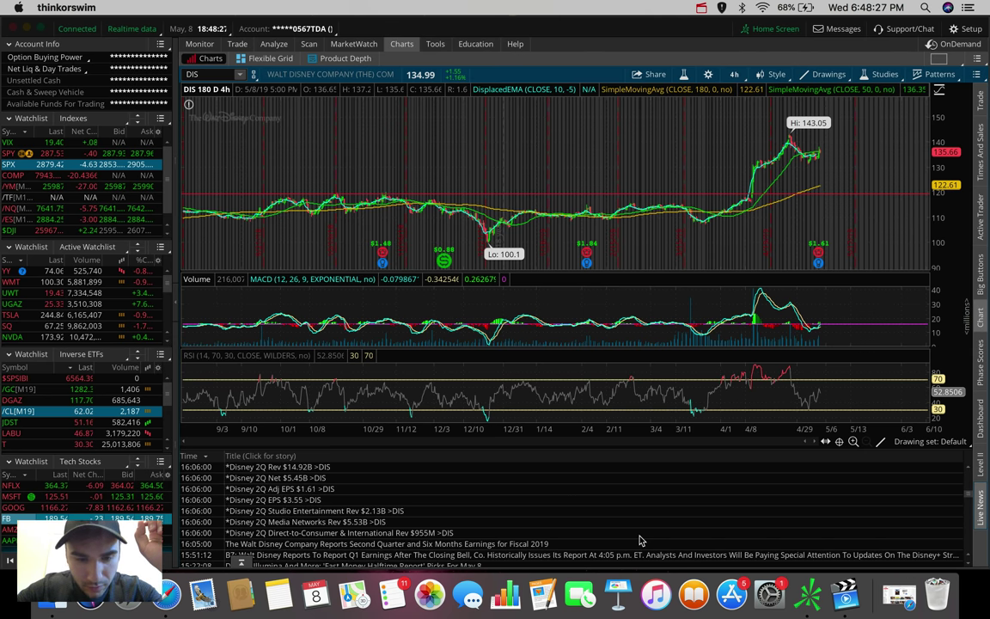
{"action": "scroll", "coordinate": [640, 540], "scroll_direction": "down", "scroll_amount": 3}
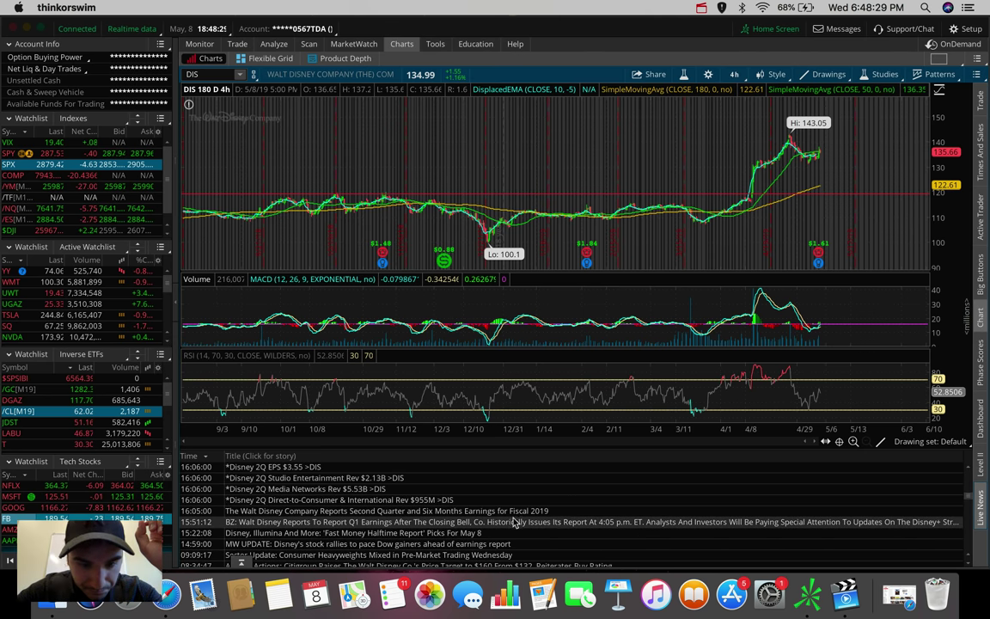
{"action": "scroll", "coordinate": [514, 522], "scroll_direction": "down", "scroll_amount": 5}
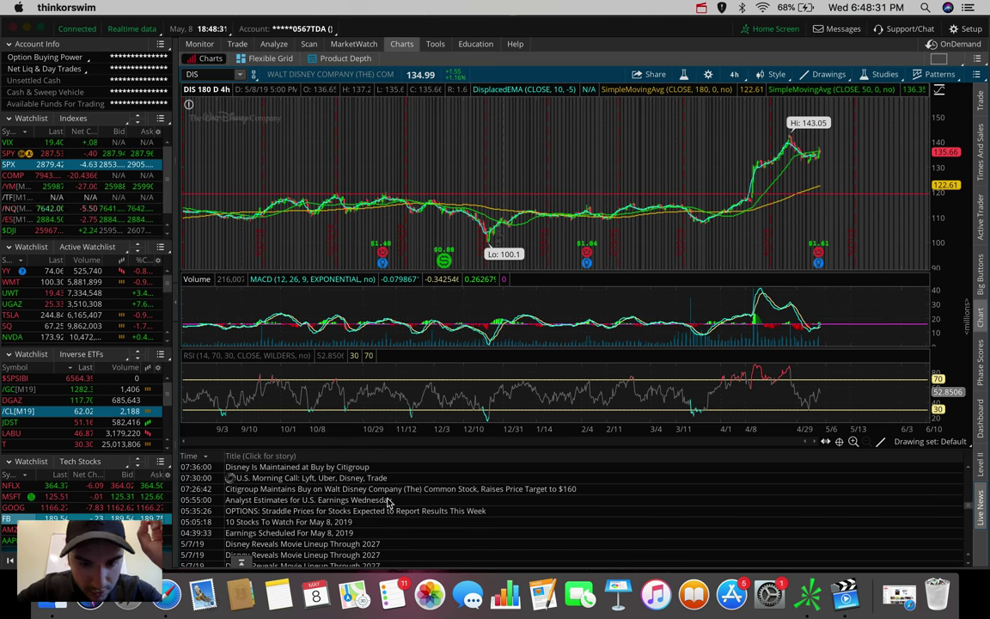
{"action": "scroll", "coordinate": [389, 503], "scroll_direction": "up", "scroll_amount": 7}
{"action": "scroll", "coordinate": [389, 503], "scroll_direction": "up", "scroll_amount": 3}
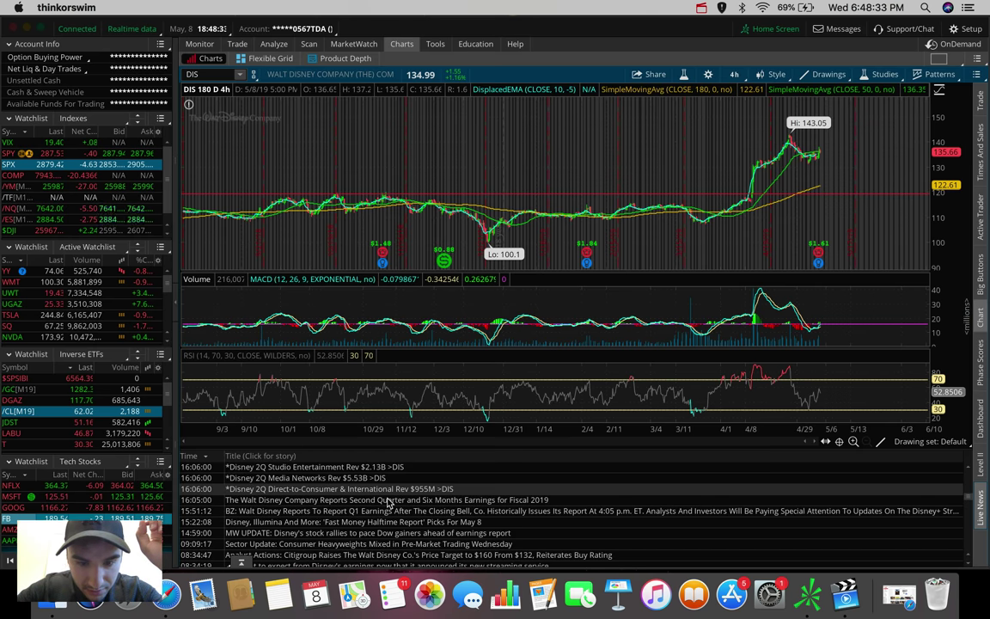
{"action": "scroll", "coordinate": [389, 503], "scroll_direction": "up", "scroll_amount": 8}
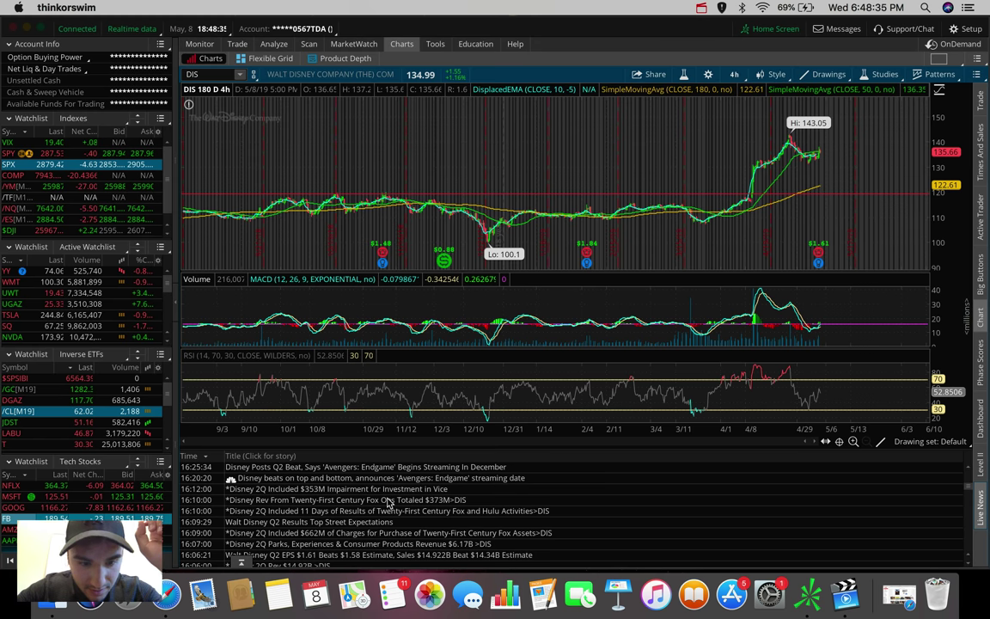
{"action": "scroll", "coordinate": [339, 551], "scroll_direction": "down", "scroll_amount": 4}
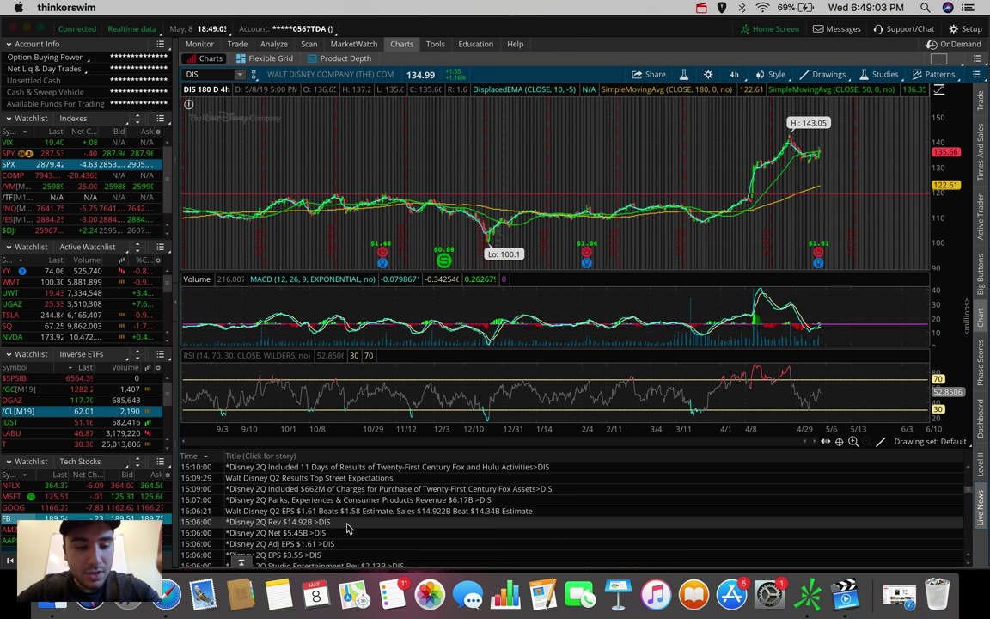
{"action": "left_click", "coordinate": [978, 506]}
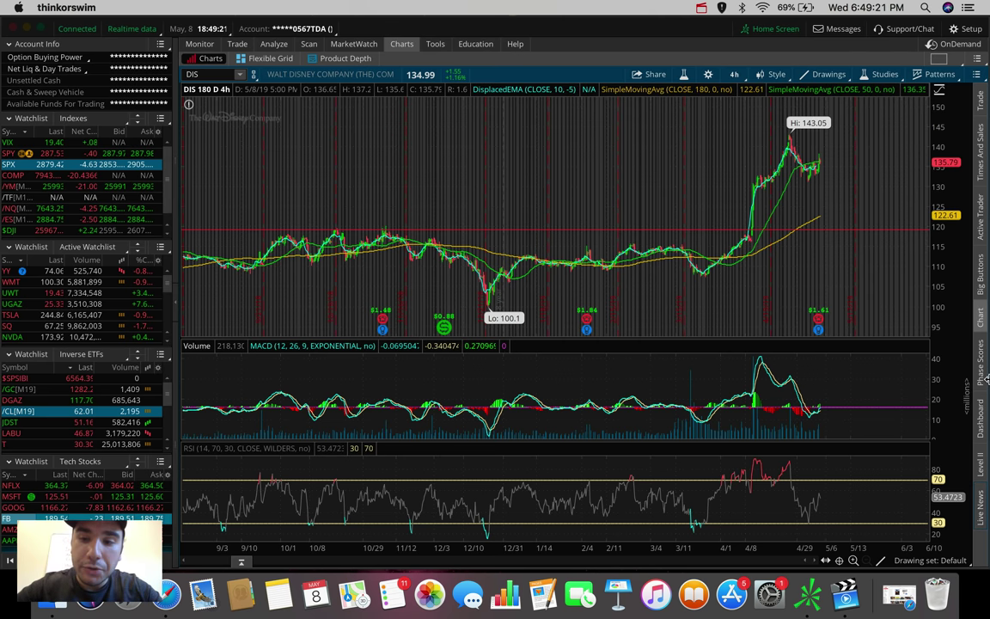
Step: Check the DIS after-hours earnings reaction on the 1 D : 1m timeframe, and switch to 5 D : 5m
{"action": "left_click", "coordinate": [734, 74]}
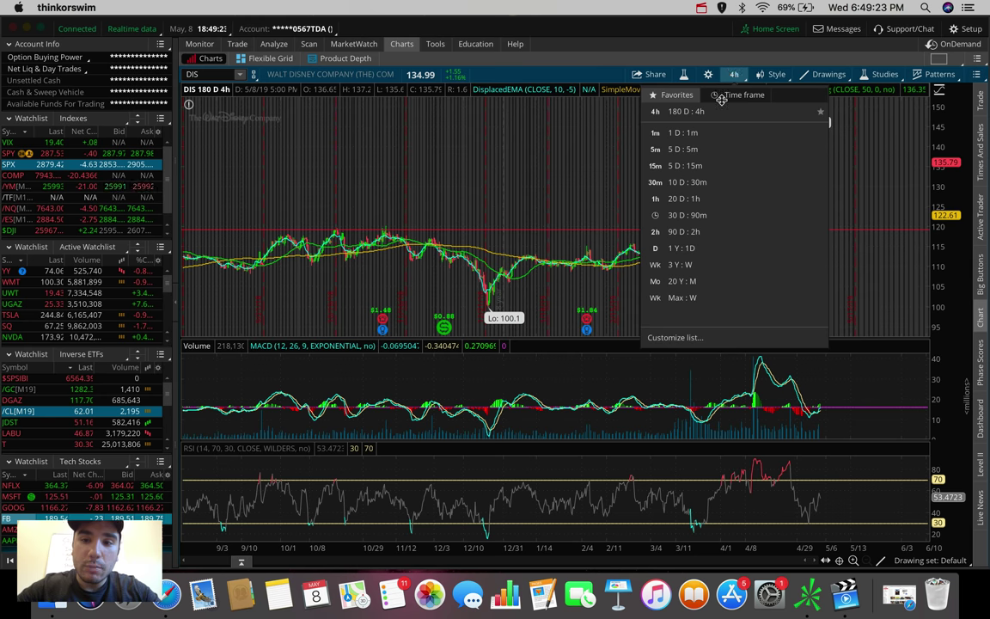
{"action": "left_click", "coordinate": [714, 132]}
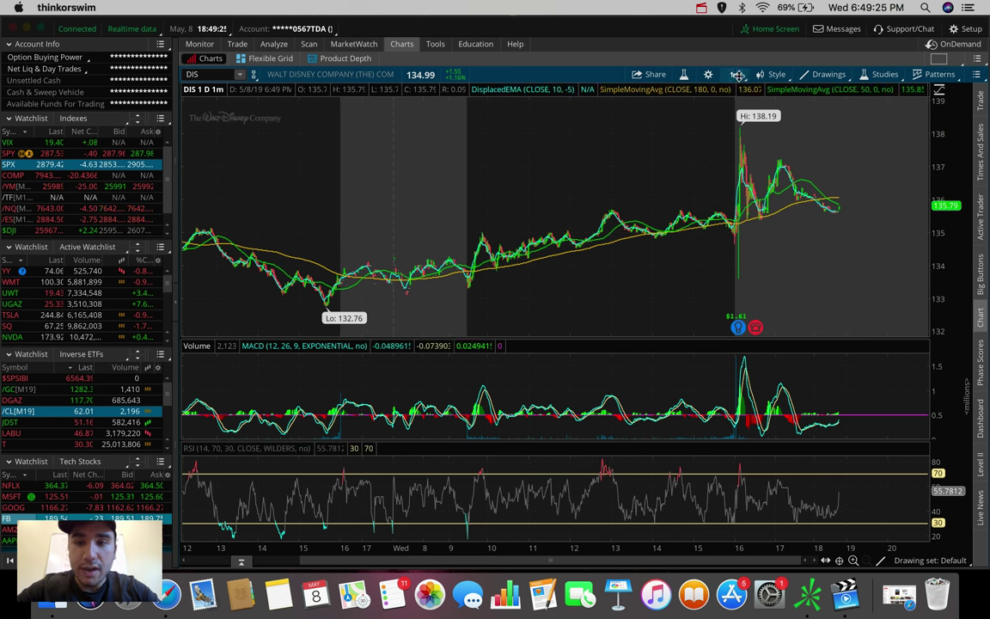
{"action": "left_click", "coordinate": [737, 75]}
{"action": "left_click", "coordinate": [718, 138]}
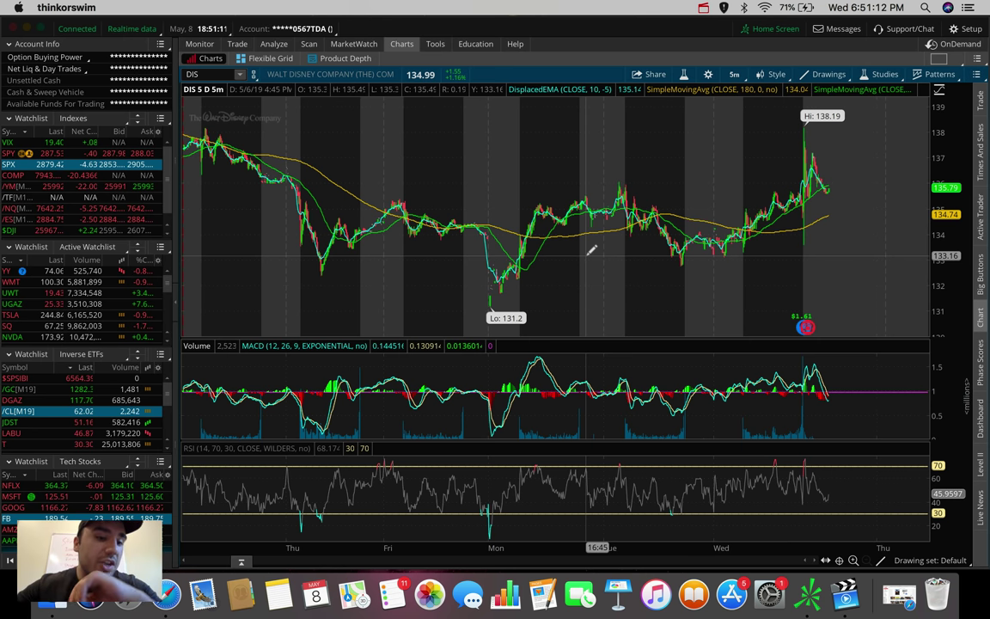
Step: Chart AAPL from the tech stocks watchlist and set its timeframe to 180 D : 4h
{"action": "left_click", "coordinate": [5, 542]}
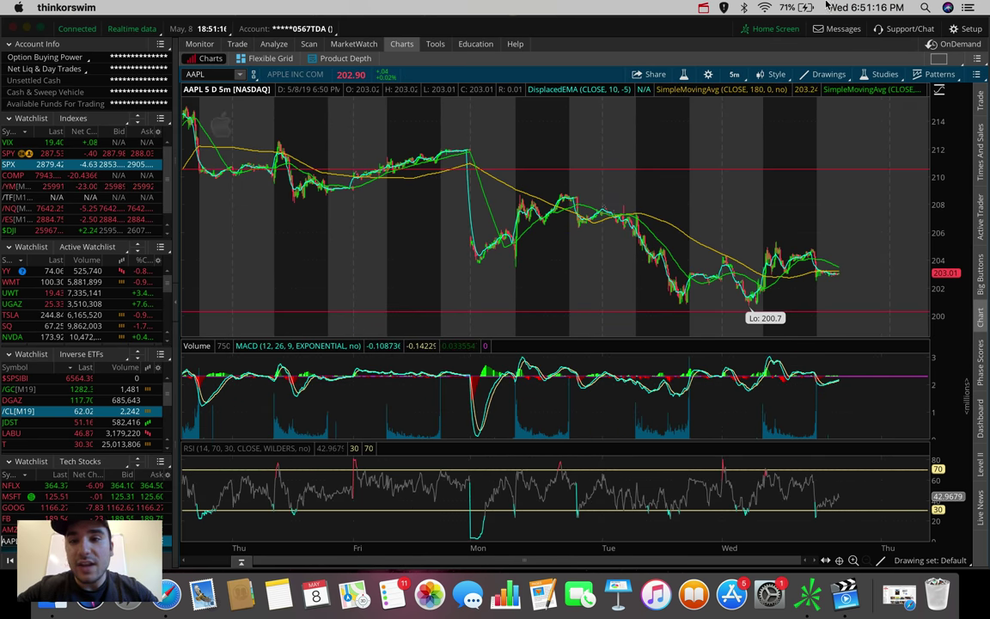
{"action": "left_click", "coordinate": [735, 74]}
{"action": "left_click", "coordinate": [710, 231]}
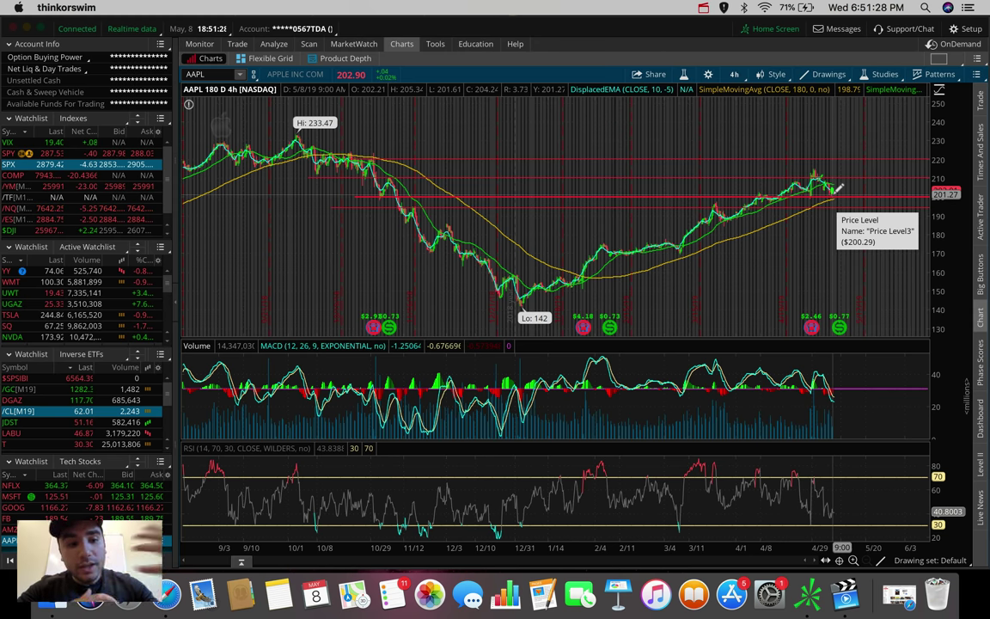
Step: Review the 180 D : 4h charts of FB and AMZN from the tech stocks watchlist
{"action": "left_click", "coordinate": [9, 519]}
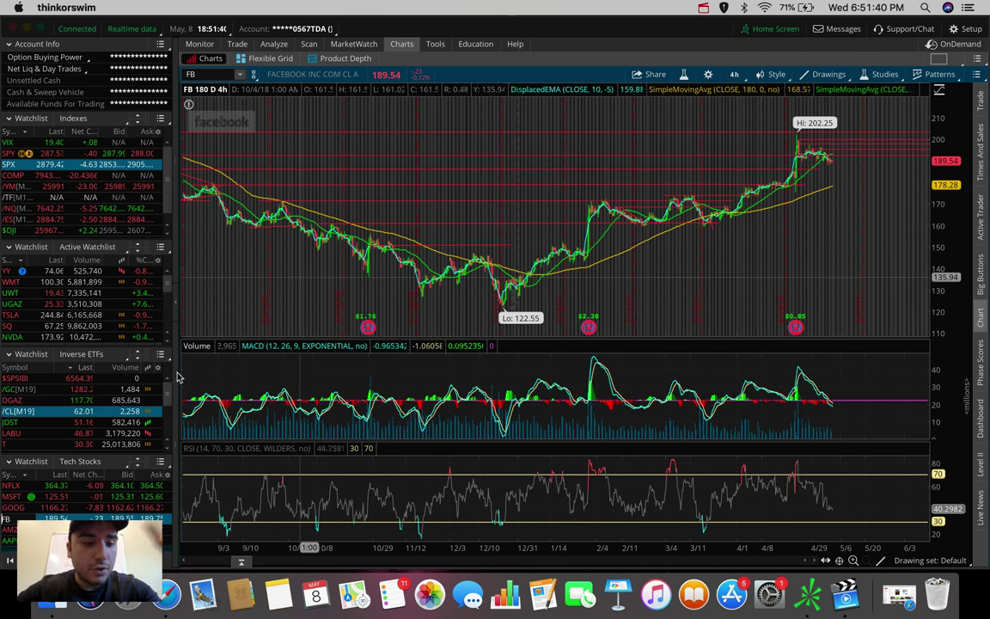
{"action": "left_click", "coordinate": [13, 529]}
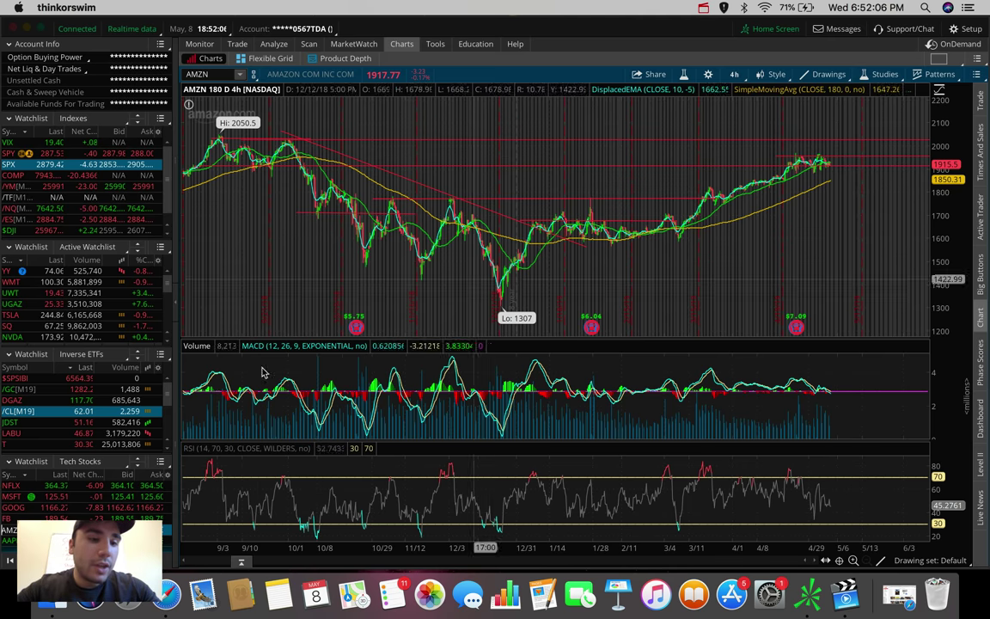
Step: Chart /CL crude oil futures on 180 D : 4h and inspect the recent candles around the rising trendline close up
{"action": "key", "text": "Return"}
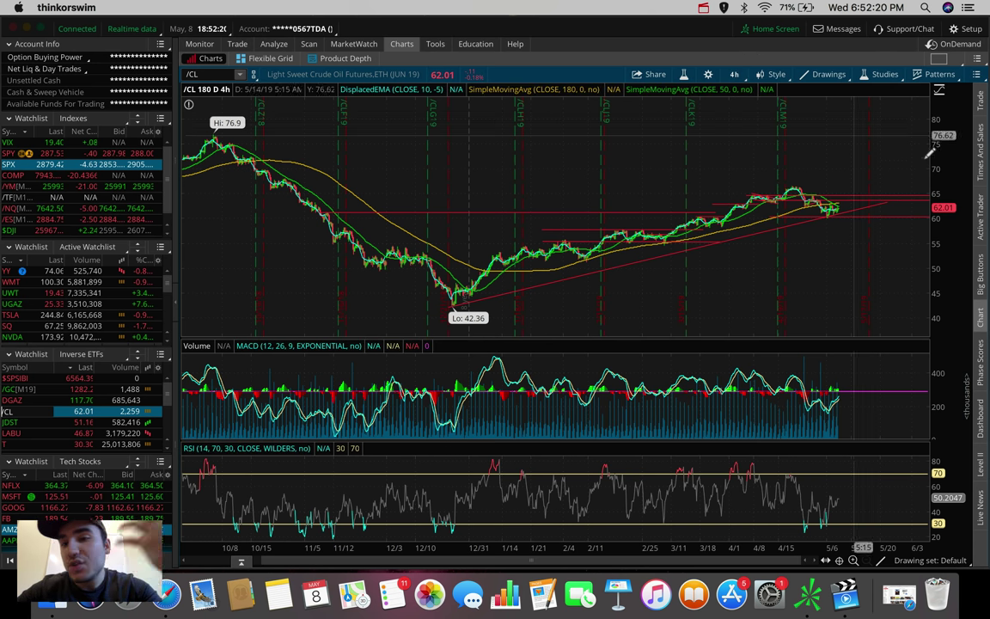
{"action": "scroll", "coordinate": [705, 166], "scroll_direction": "up", "scroll_amount": 5}
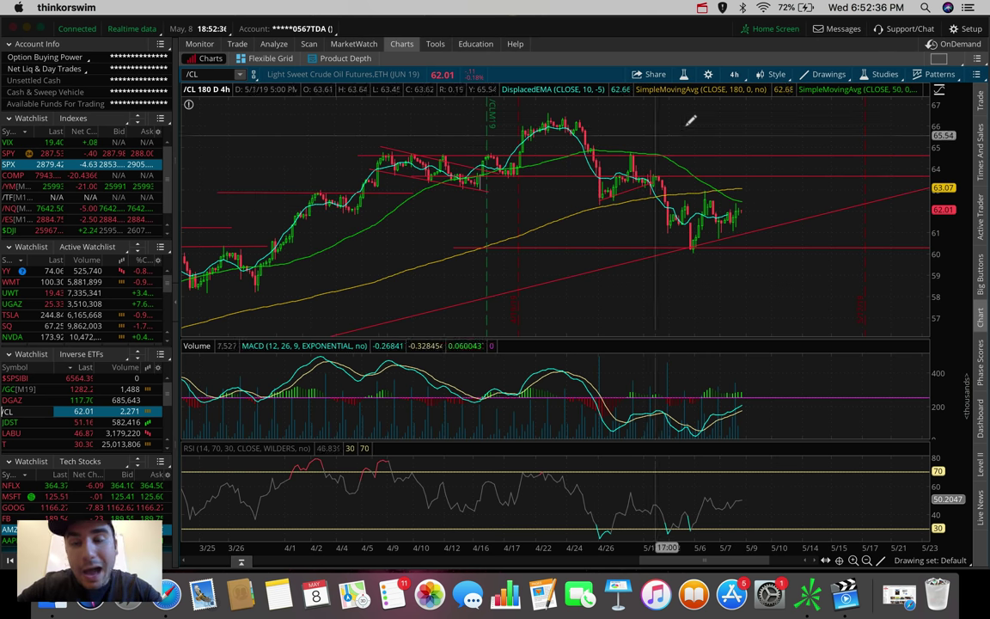
{"action": "left_click", "coordinate": [747, 139]}
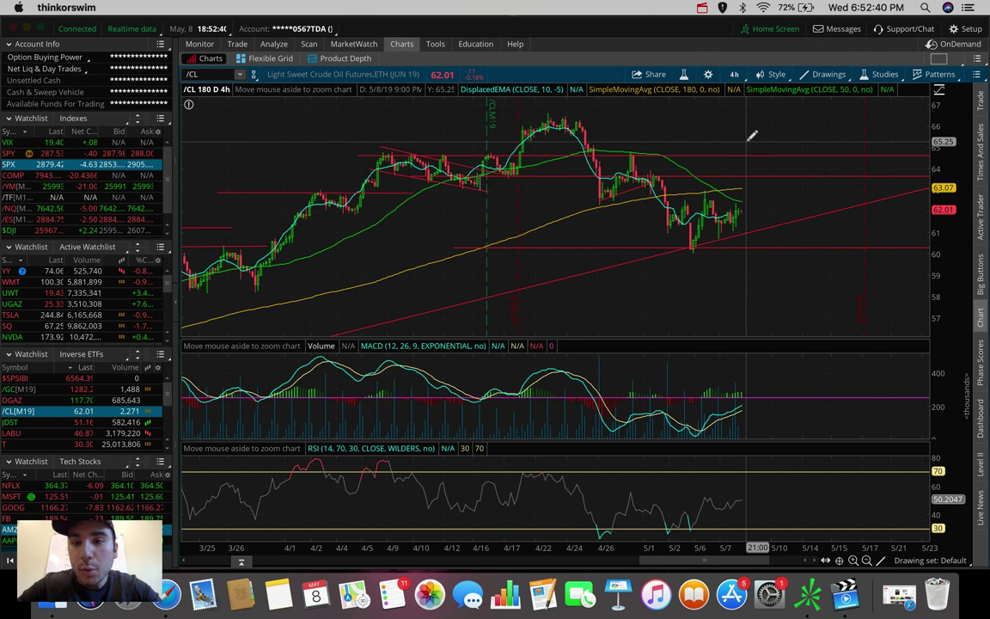
{"action": "scroll", "coordinate": [746, 139], "scroll_direction": "down", "scroll_amount": 5}
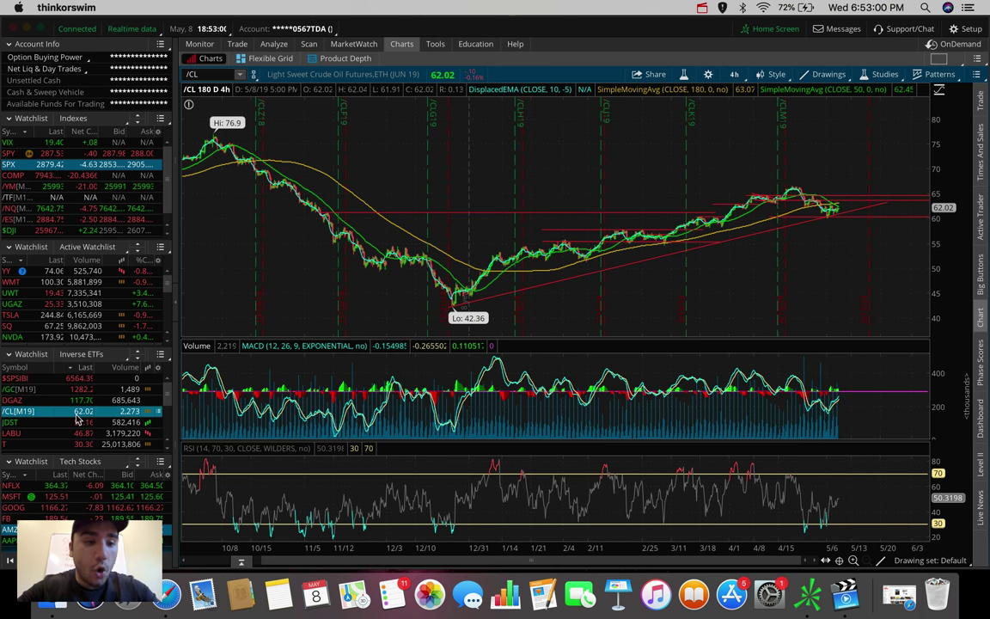
Step: Inspect the recent candles of /GC gold futures close up on the 4h chart, and select TSLA in the active watchlist
{"action": "left_click", "coordinate": [10, 389]}
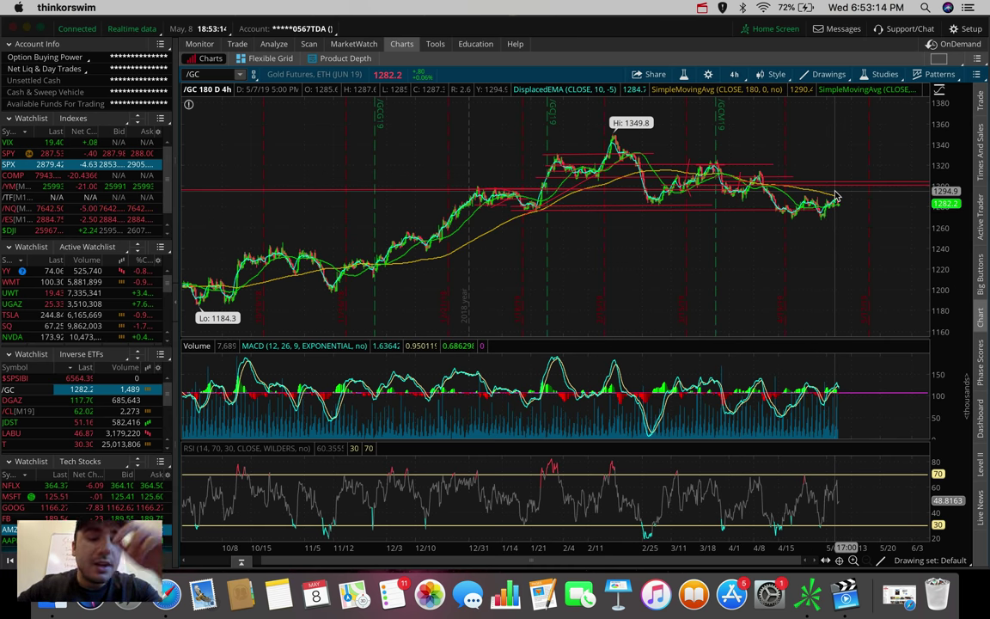
{"action": "left_click_drag", "start_coordinate": [836, 197], "coordinate": [690, 186]}
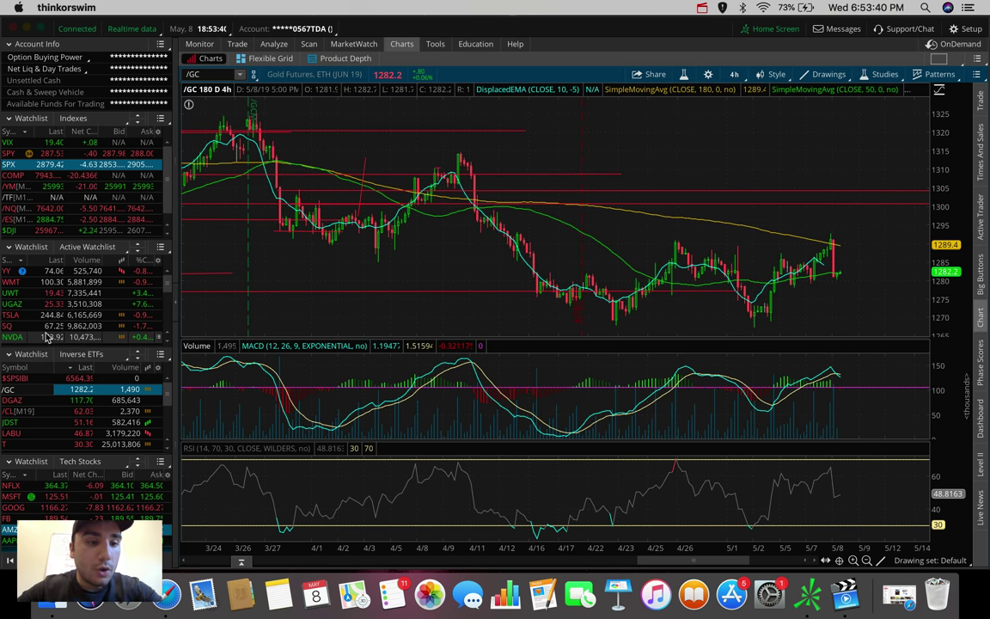
{"action": "left_click", "coordinate": [12, 315]}
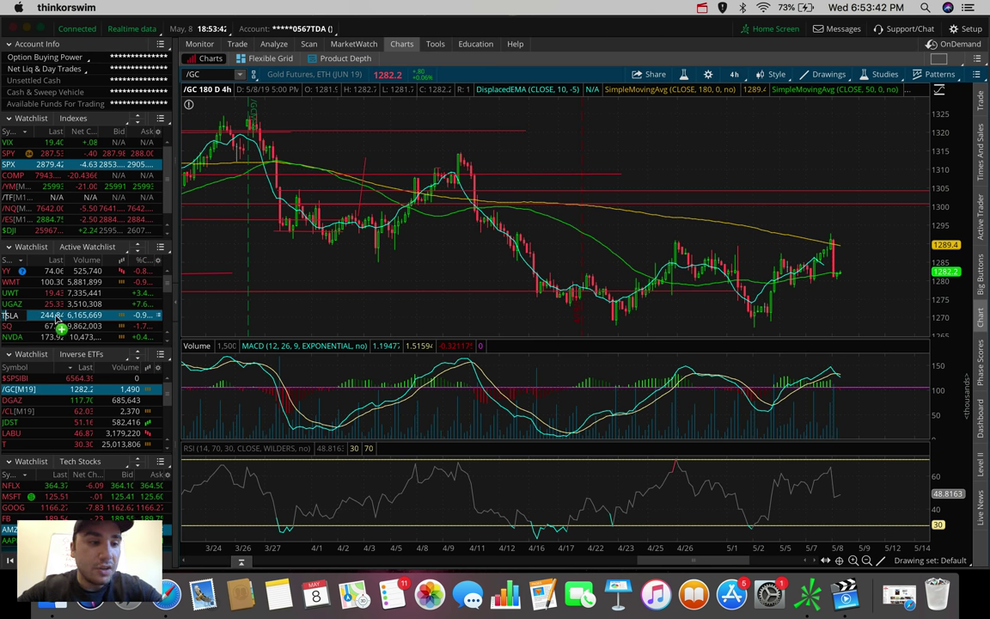